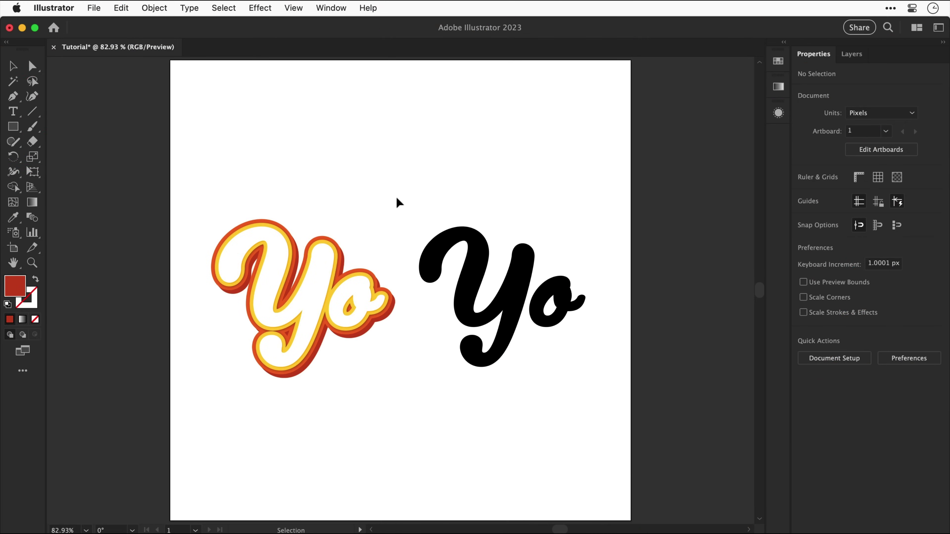
# - Copy the orange Yo's appearance onto the black Yo by Option-dragging its target circle in the Layers panel
pyautogui.press('super+a')
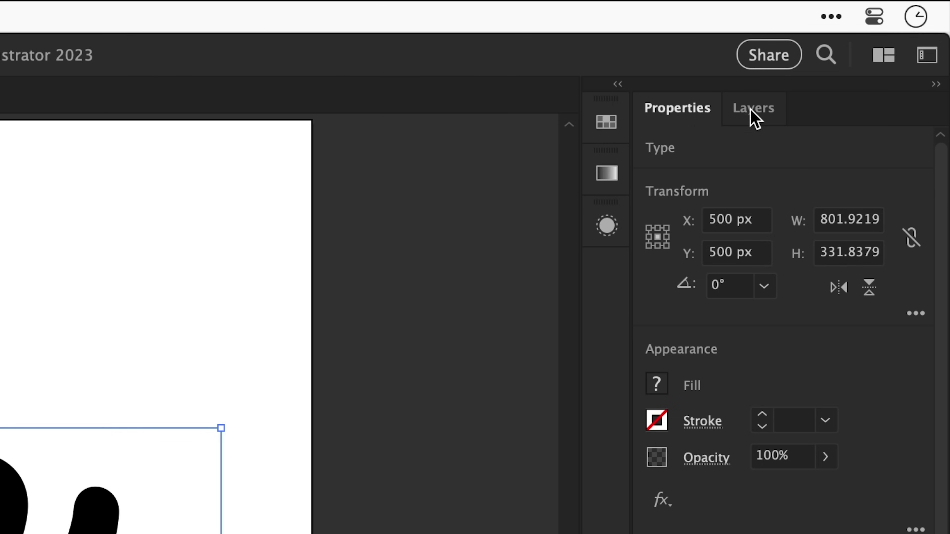
pyautogui.click(750, 108)
pyautogui.click(715, 149)
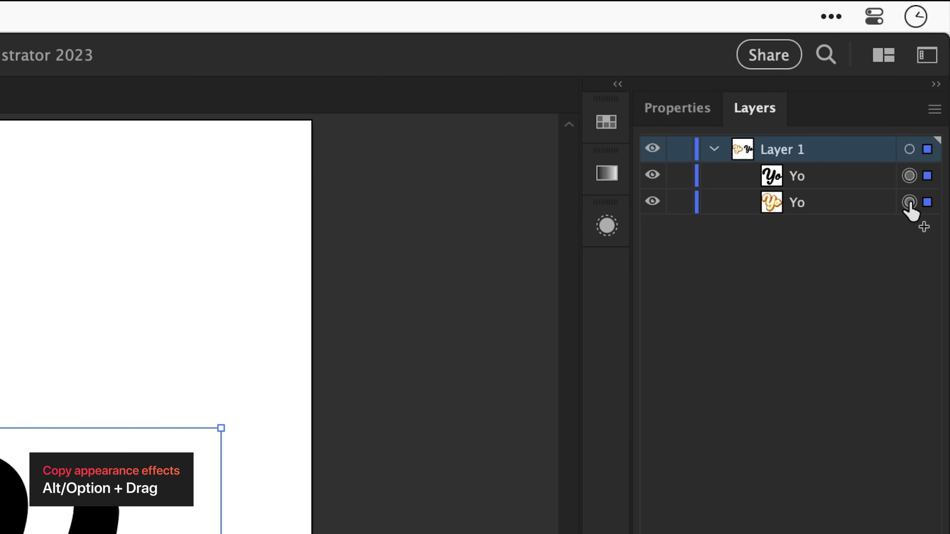
pyautogui.moveTo(909, 179); pyautogui.dragTo(911, 178)
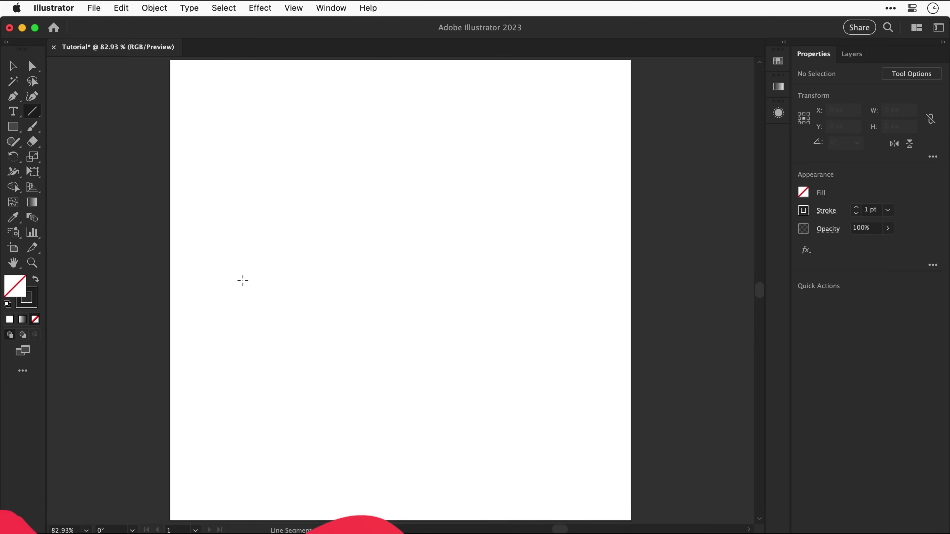
# - Draw a horizontal line across the artboard and make its stroke heavier
pyautogui.moveTo(243, 280); pyautogui.dragTo(564, 281)
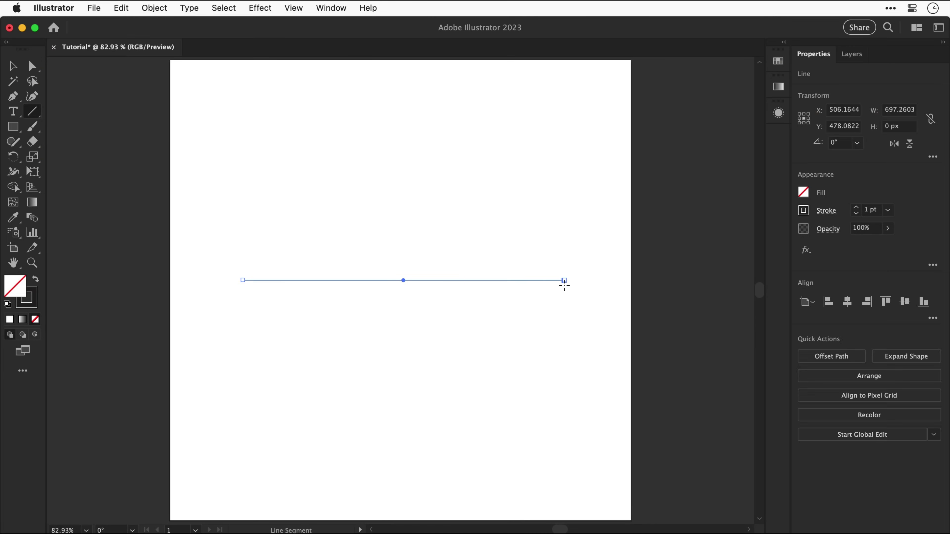
pyautogui.click(857, 207)
pyautogui.click(857, 208)
pyautogui.click(857, 207)
pyautogui.click(856, 207)
pyautogui.click(856, 207)
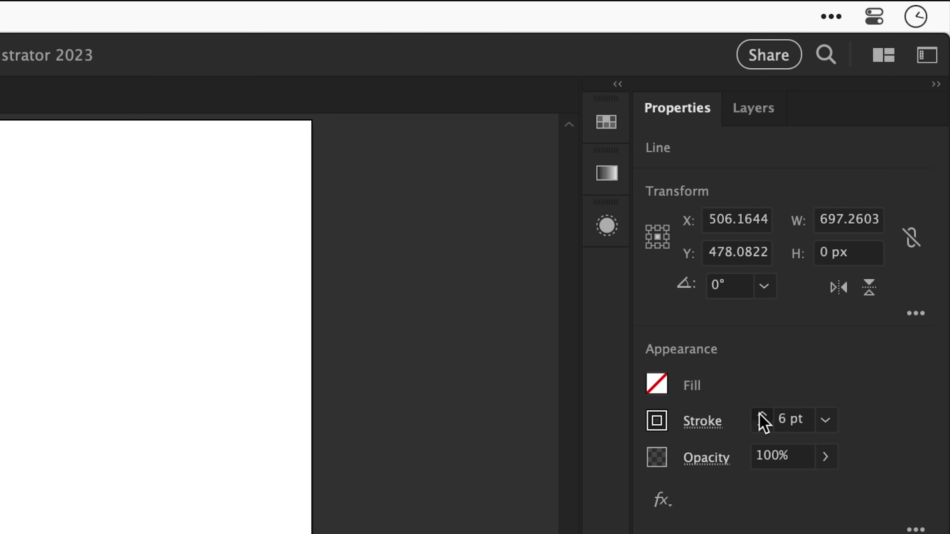
# - Make the stroke a dashed line with 0 pt dash, 30 pt gap and round caps, then widen the gap to 40 pt
pyautogui.click(703, 422)
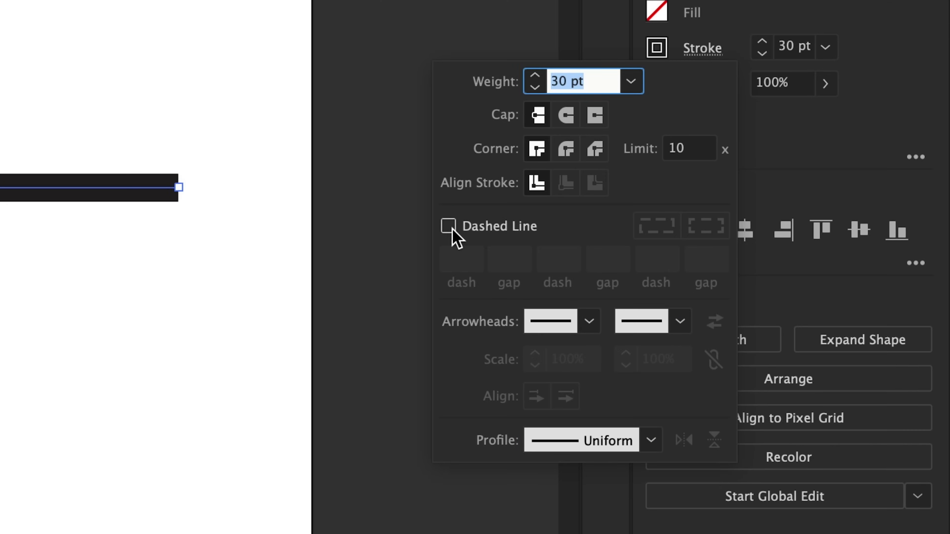
pyautogui.click(452, 231)
pyautogui.write('0')
pyautogui.press('Tab')
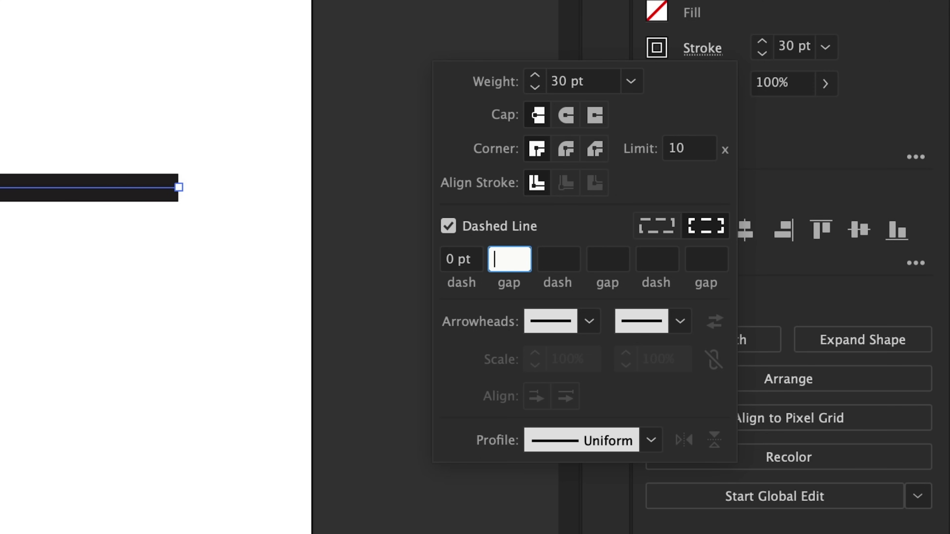
pyautogui.write('30')
pyautogui.press('Tab')
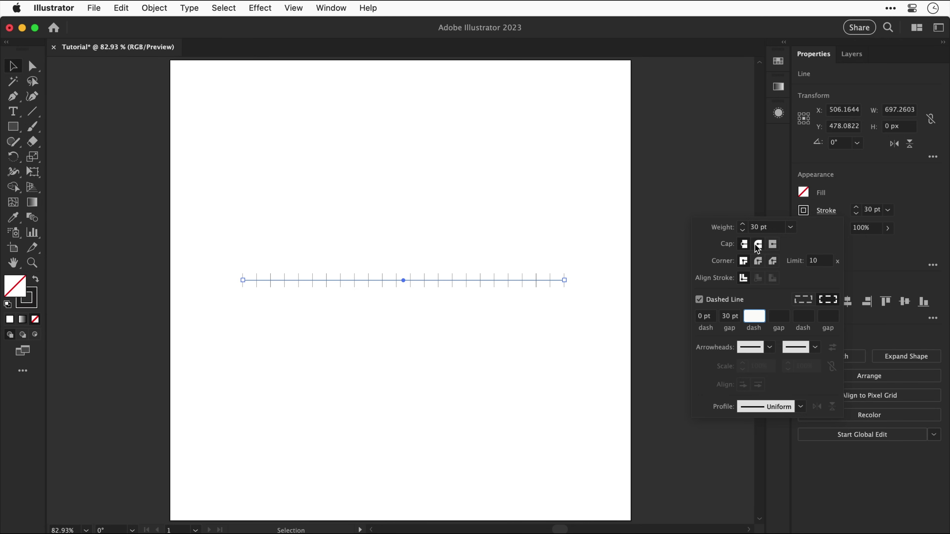
pyautogui.click(757, 247)
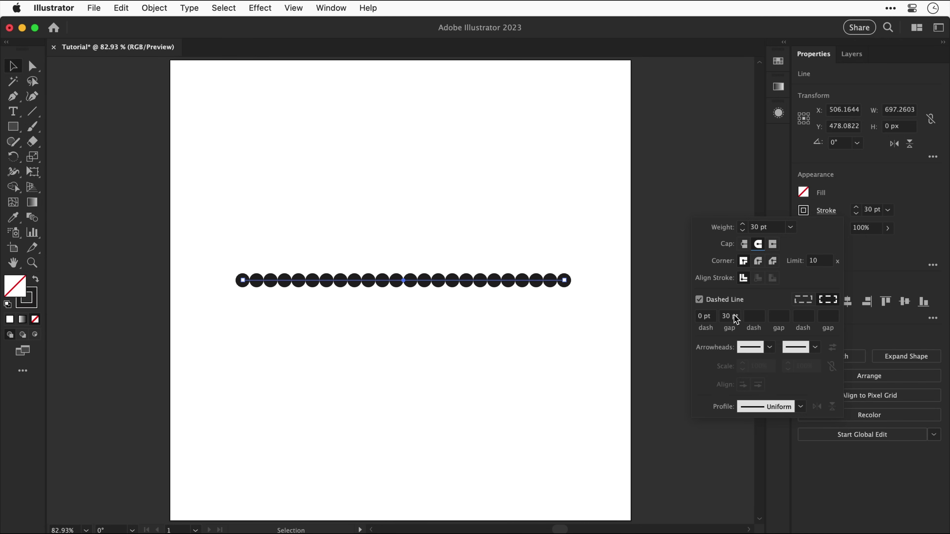
pyautogui.press('Up')
pyautogui.press('Up')
pyautogui.press('Up')
pyautogui.press('Up')
pyautogui.press('Up')
pyautogui.press('Up')
pyautogui.press('Up')
pyautogui.press('Up')
pyautogui.press('Up')
pyautogui.press('Up')
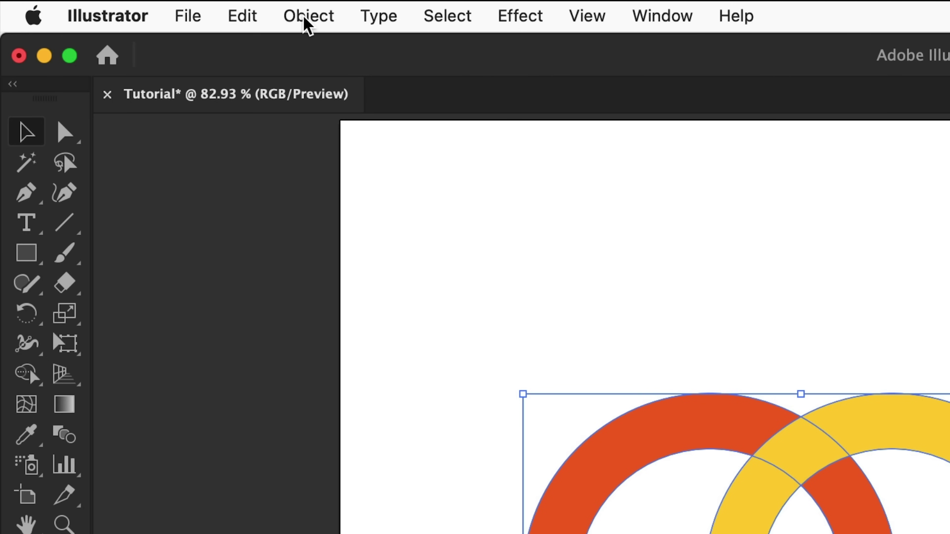
# - Apply Object > Intertwine > Make to the grouped orange and yellow rings
pyautogui.click(307, 16)
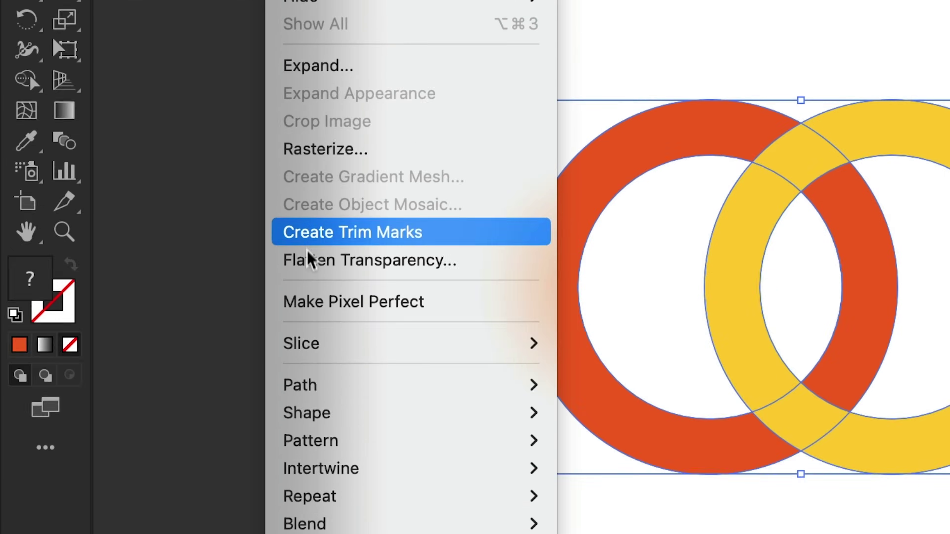
pyautogui.moveTo(322, 533)
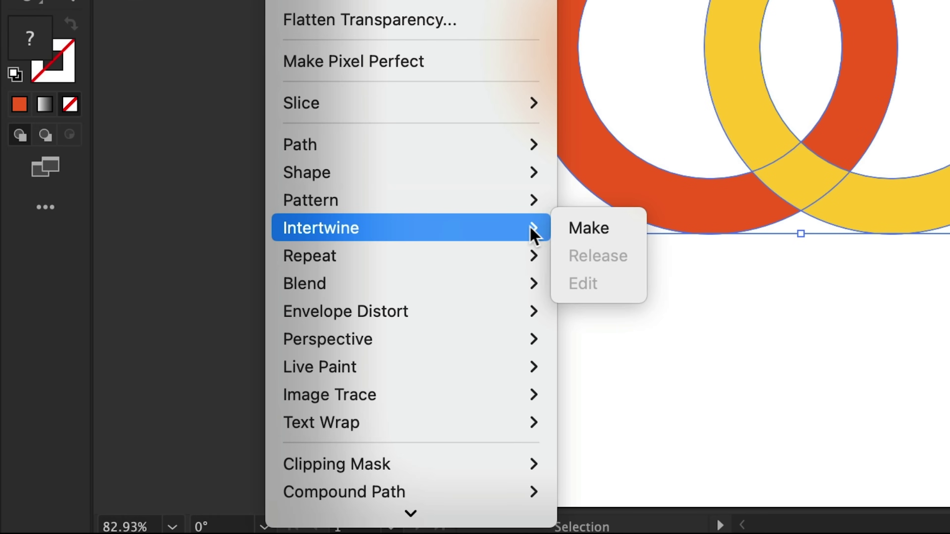
pyautogui.click(569, 231)
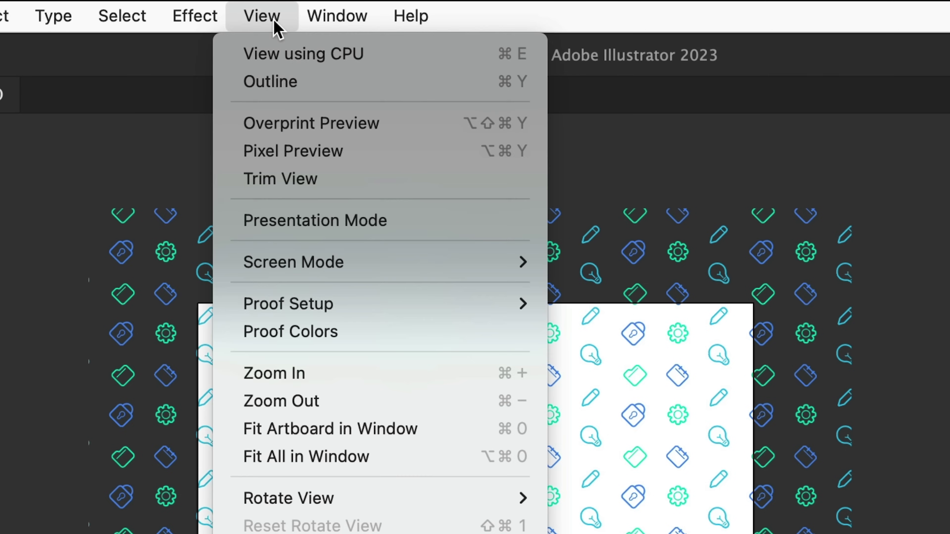
# - Turn on View > Trim View so the icon pattern outside the artboard is hidden
pyautogui.click(270, 177)
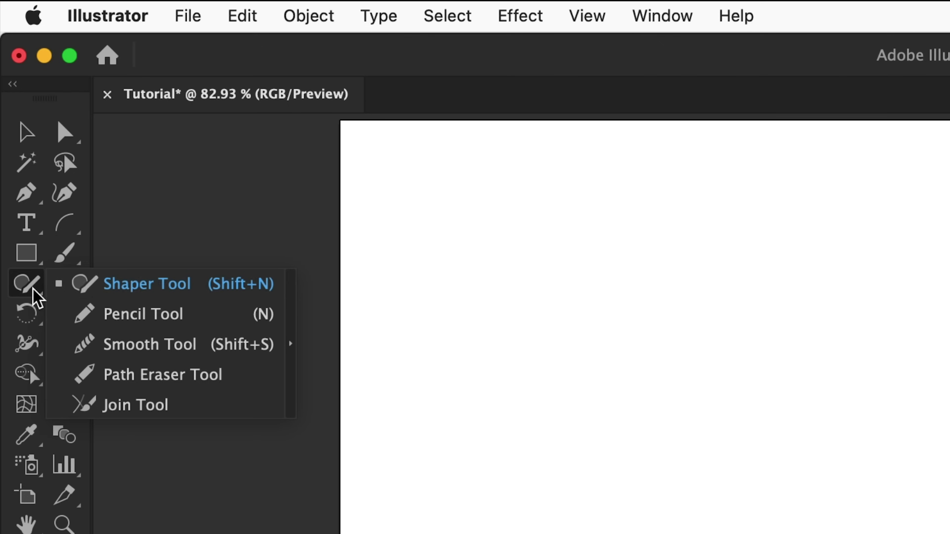
# - Draw a wavy freehand path with the Pencil tool, then select the Smooth tool
pyautogui.click(68, 316)
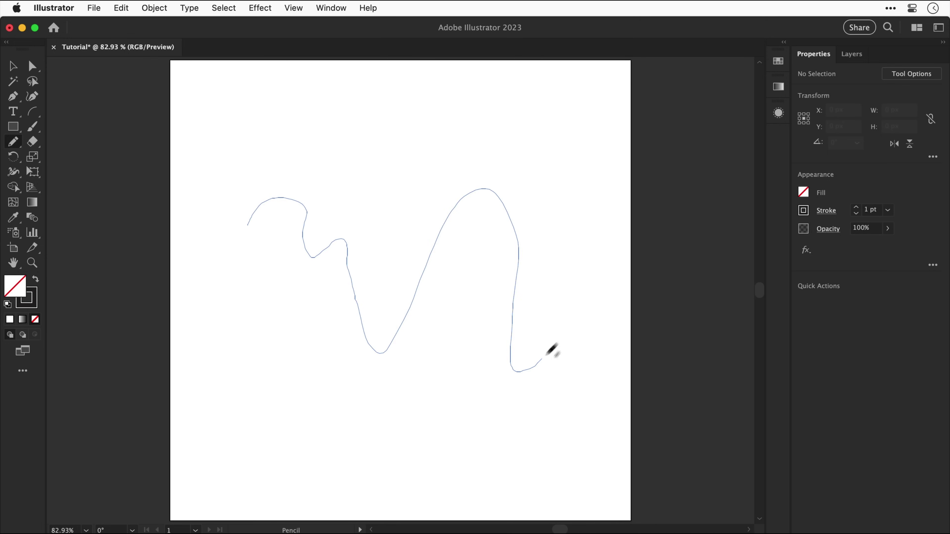
pyautogui.moveTo(546, 355); pyautogui.dragTo(557, 341)
pyautogui.press('v')
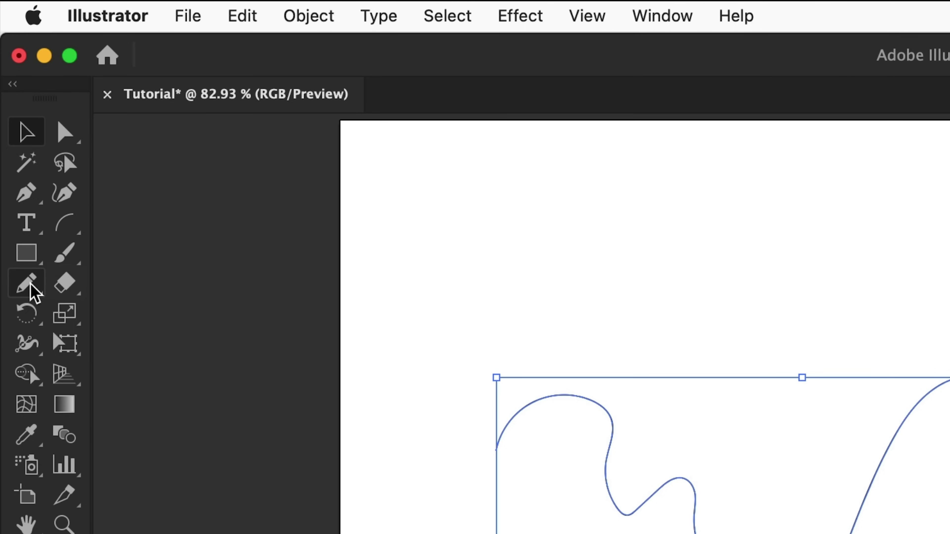
pyautogui.click(33, 293)
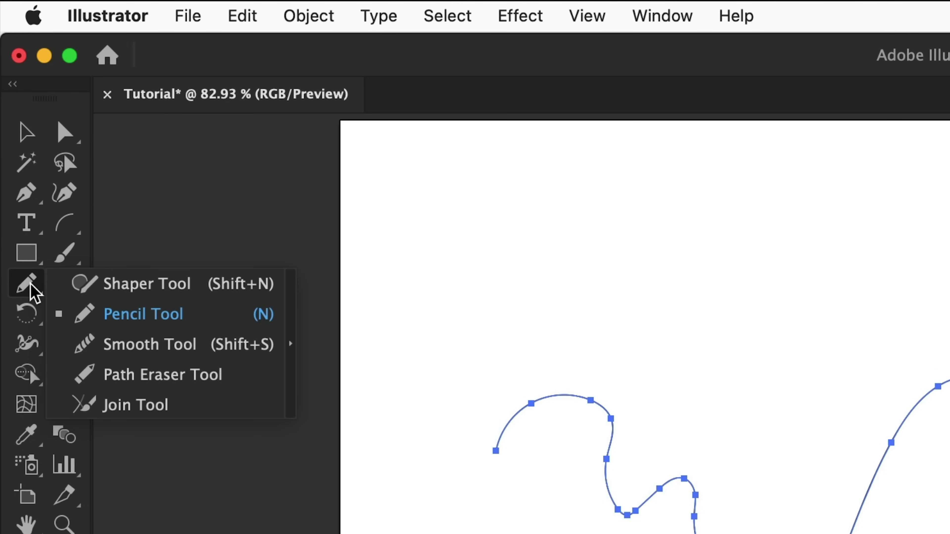
pyautogui.click(71, 344)
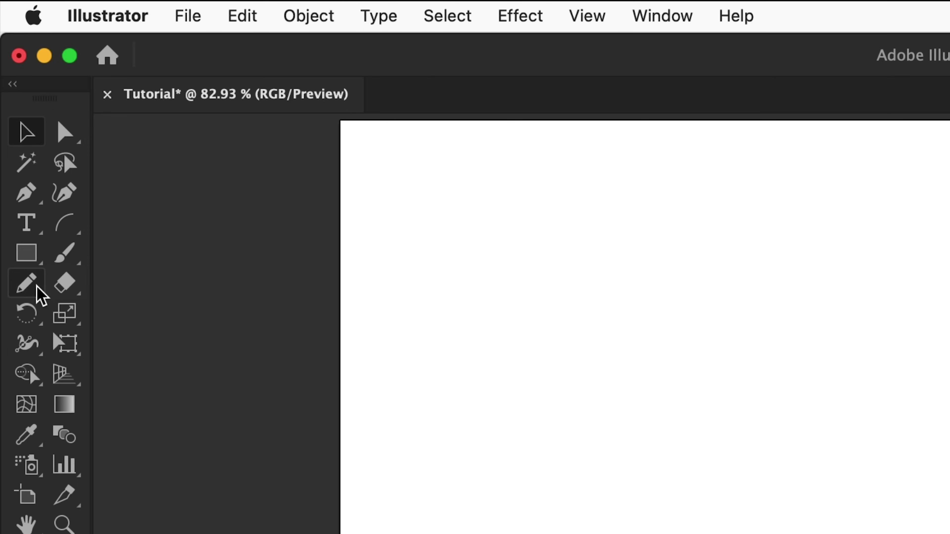
# - Confirm the Pencil options, draw a zigzag path, and smooth its last and first segments
pyautogui.doubleClick(38, 295)
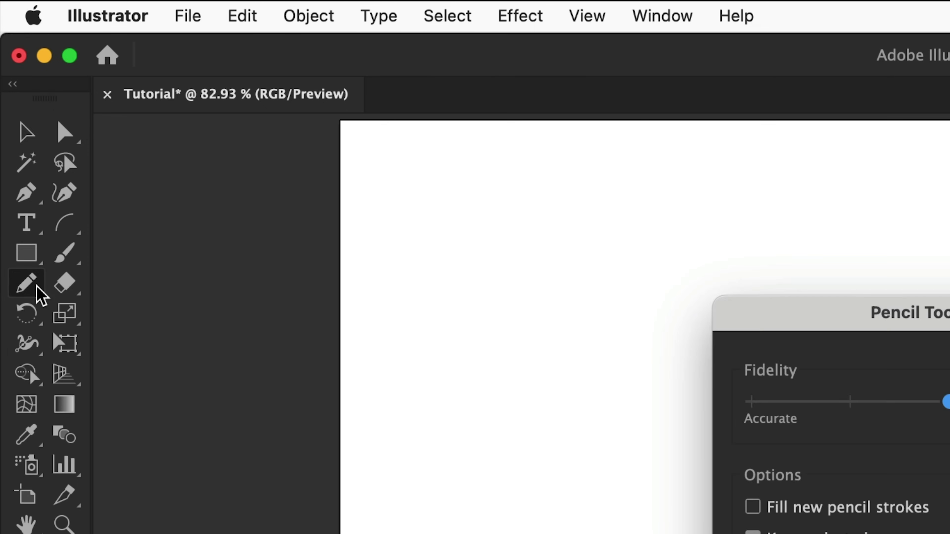
pyautogui.press('Return')
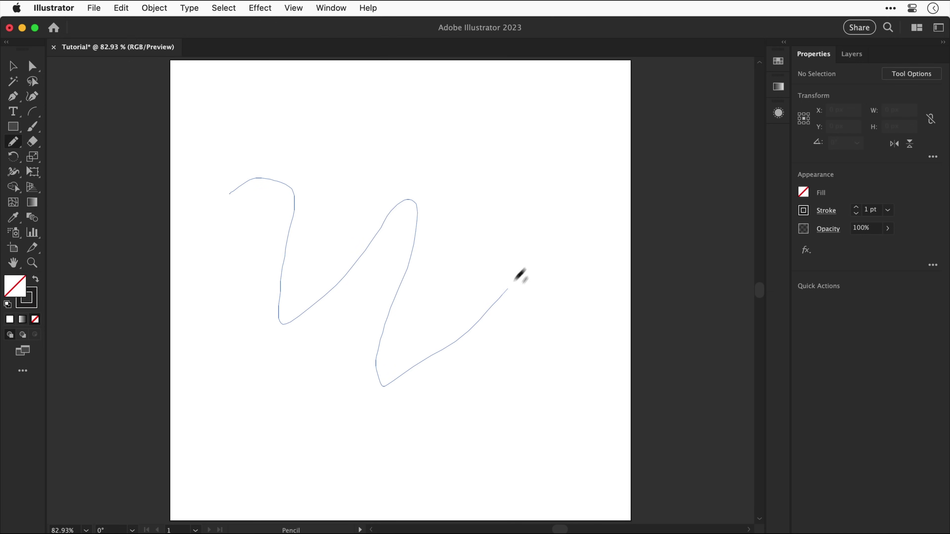
pyautogui.moveTo(533, 385); pyautogui.dragTo(537, 279)
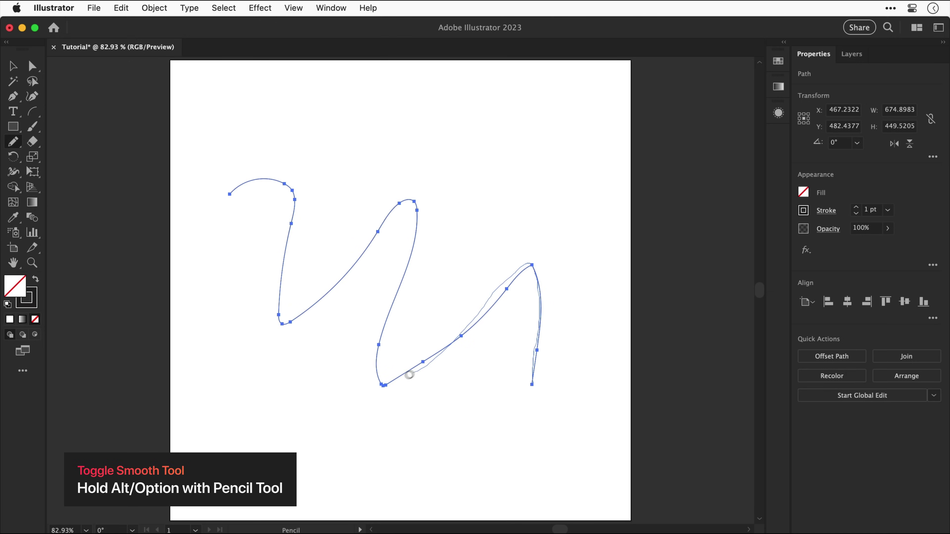
pyautogui.moveTo(281, 307)
pyautogui.mouseDown()
pyautogui.moveTo(295, 199)
pyautogui.moveTo(250, 184)
pyautogui.moveTo(214, 215)
pyautogui.mouseUp()
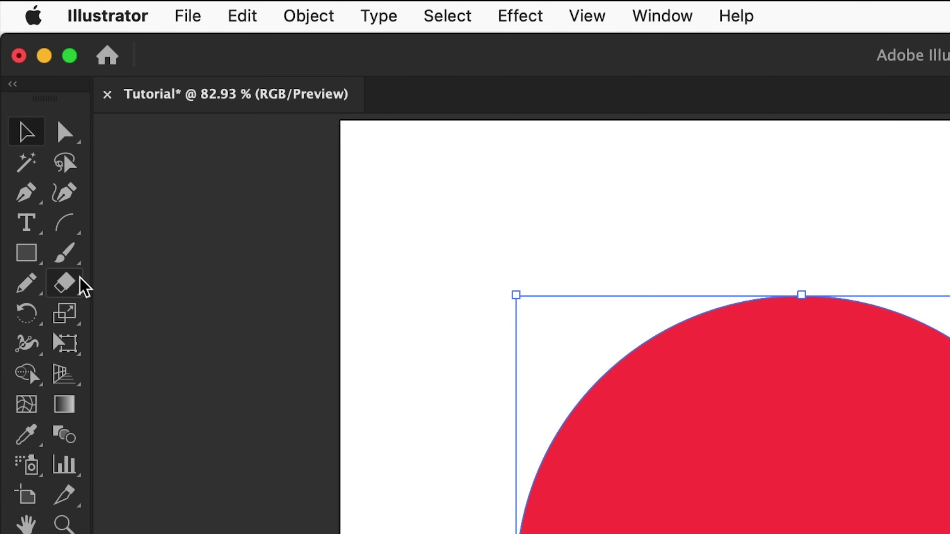
# - Slice the red circle with the Knife tool using a wavy cut and a straight horizontal cut
pyautogui.click(38, 142)
pyautogui.click(112, 344)
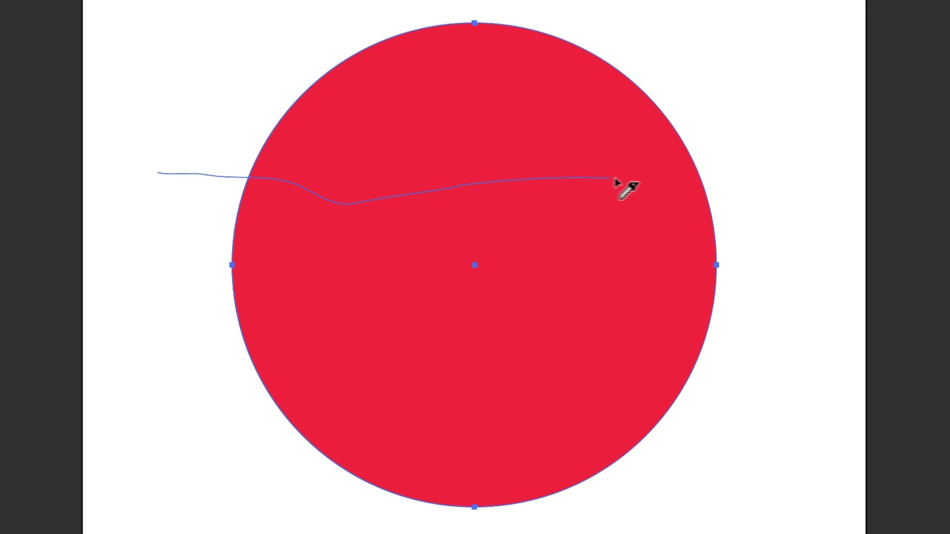
pyautogui.moveTo(787, 180); pyautogui.dragTo(787, 180)
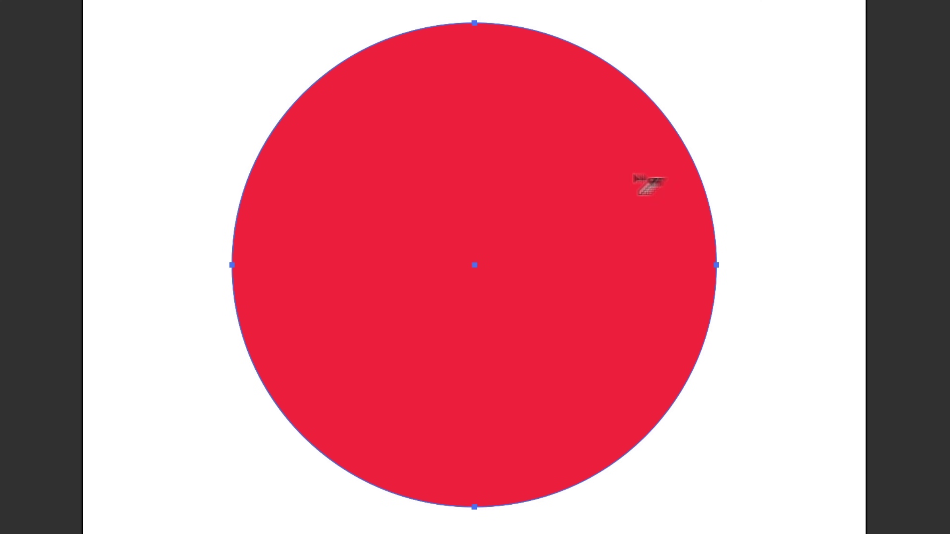
pyautogui.moveTo(166, 162); pyautogui.dragTo(670, 162)
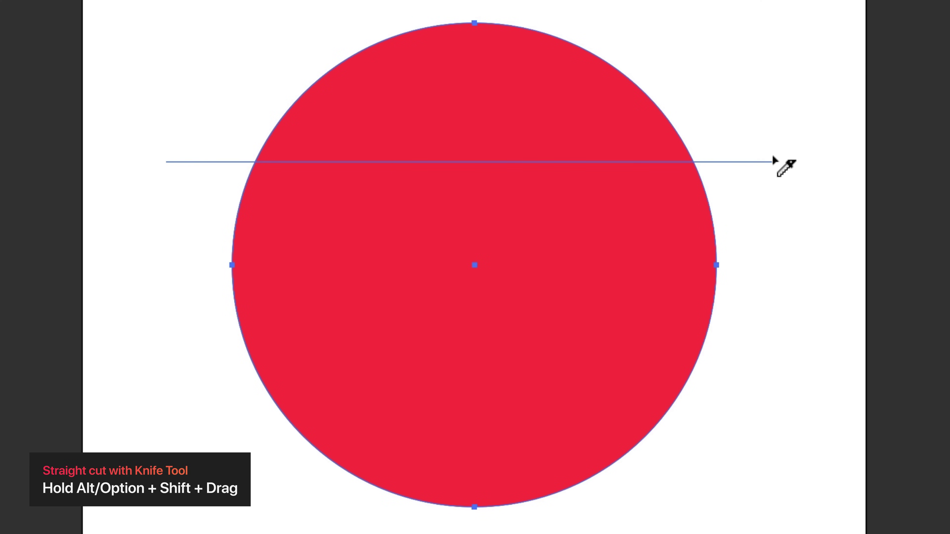
pyautogui.moveTo(773, 161); pyautogui.dragTo(774, 162)
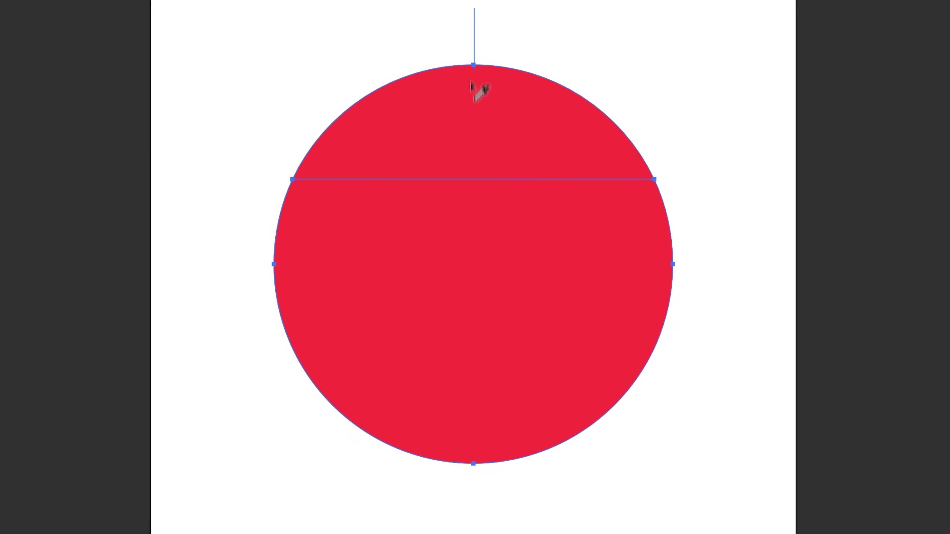
# - Pull the pieces apart, moving the bottom-right piece down-right and the top-left piece up-left
pyautogui.press('v')
pyautogui.moveTo(551, 350); pyautogui.dragTo(565, 378)
pyautogui.moveTo(454, 151); pyautogui.dragTo(429, 134)
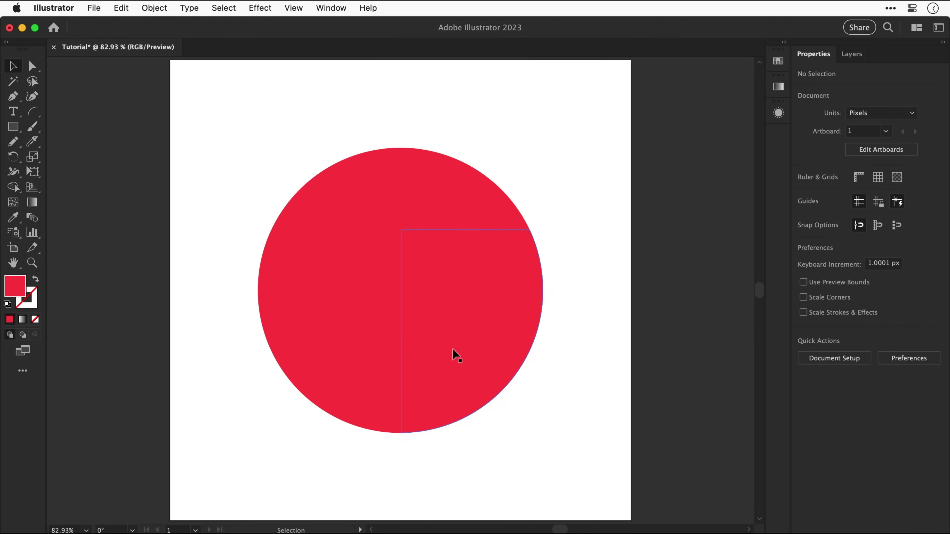
pyautogui.moveTo(368, 197); pyautogui.dragTo(367, 197)
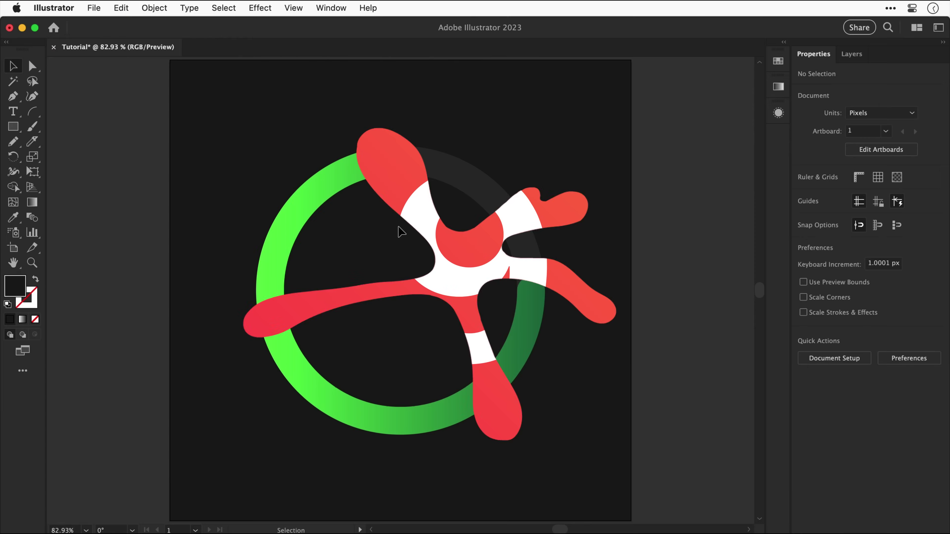
# - Set the green ring's gradient stroke to along-stroke, briefly trying across-stroke first
pyautogui.click(365, 177)
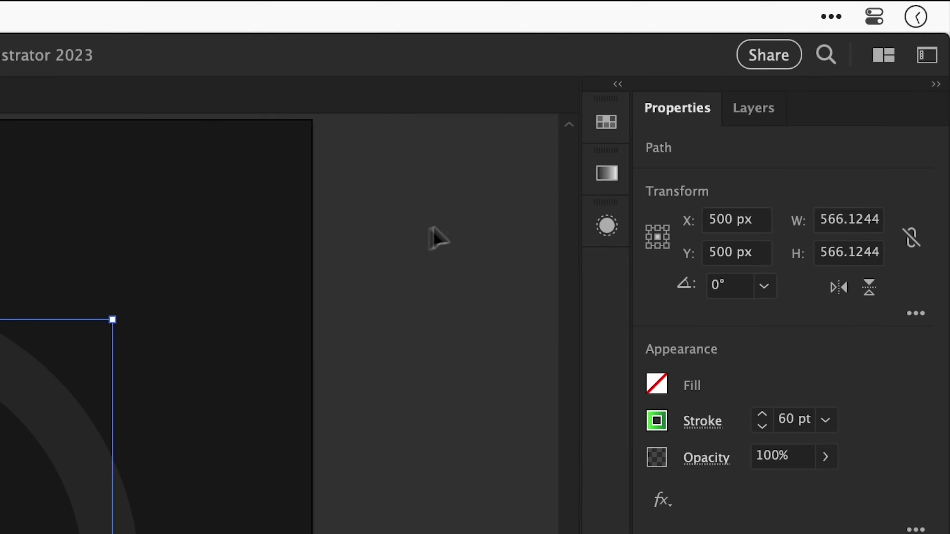
pyautogui.click(607, 173)
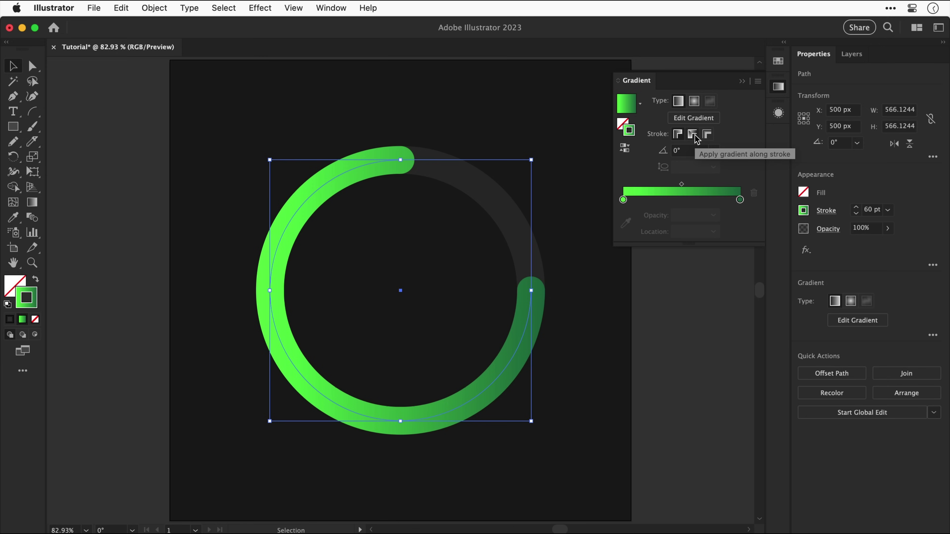
pyautogui.click(696, 138)
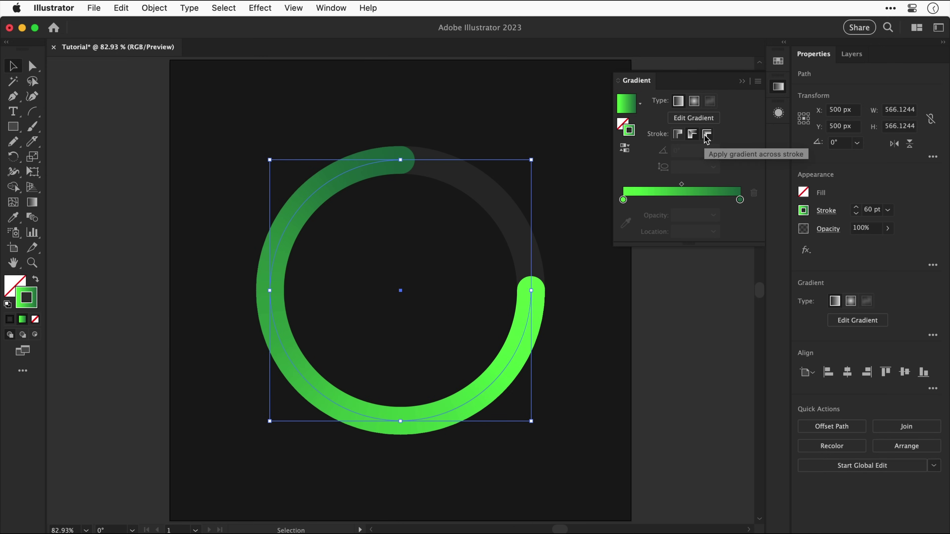
pyautogui.click(705, 137)
pyautogui.click(693, 136)
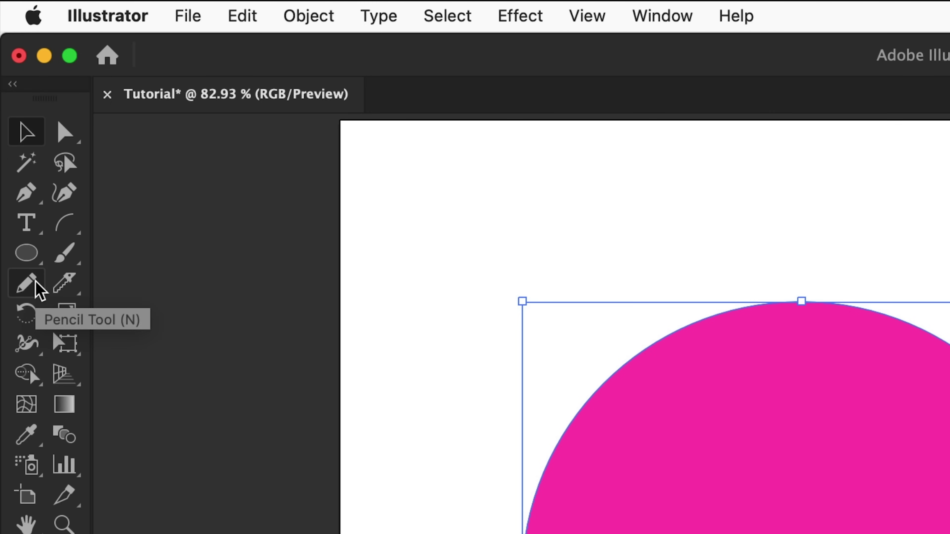
# - Select the Pencil tool from the toolbar
pyautogui.click(17, 144)
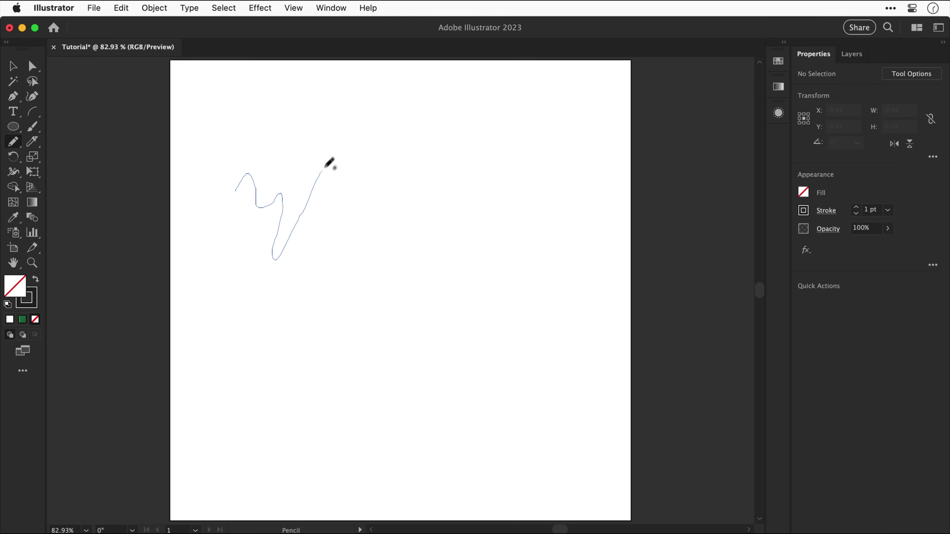
# - Draw a wavy pencil line, set pencil Fidelity to Smooth, and draw a smoother line below it
pyautogui.moveTo(453, 199); pyautogui.dragTo(457, 199)
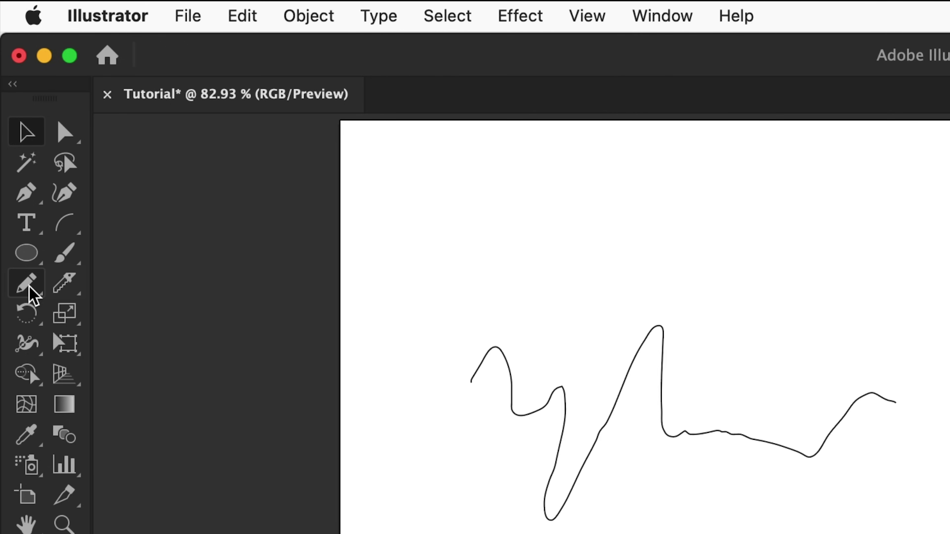
pyautogui.doubleClick(14, 142)
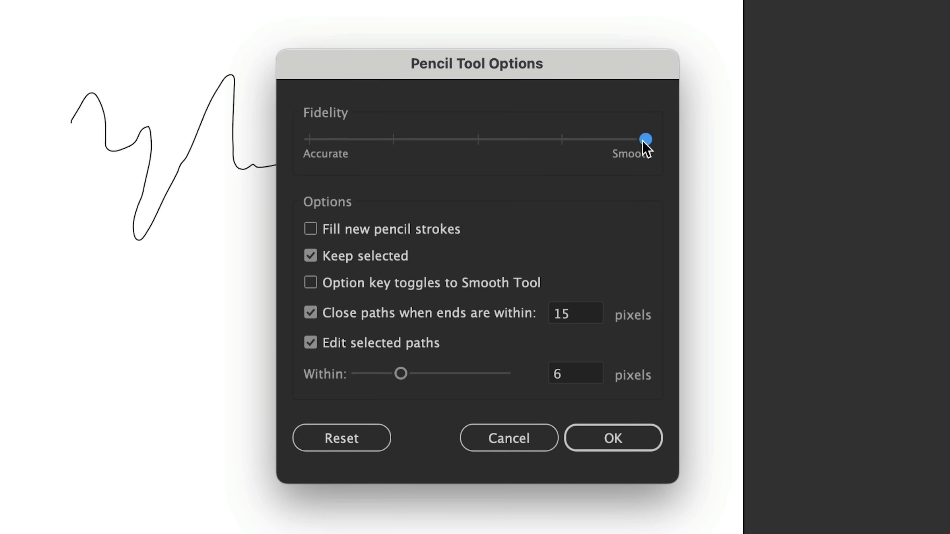
pyautogui.press('Return')
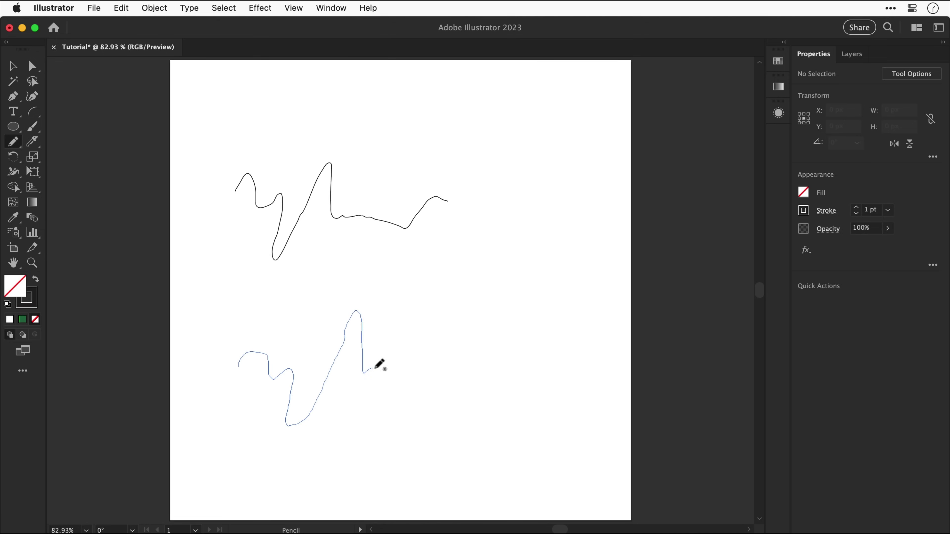
pyautogui.moveTo(511, 338); pyautogui.dragTo(511, 338)
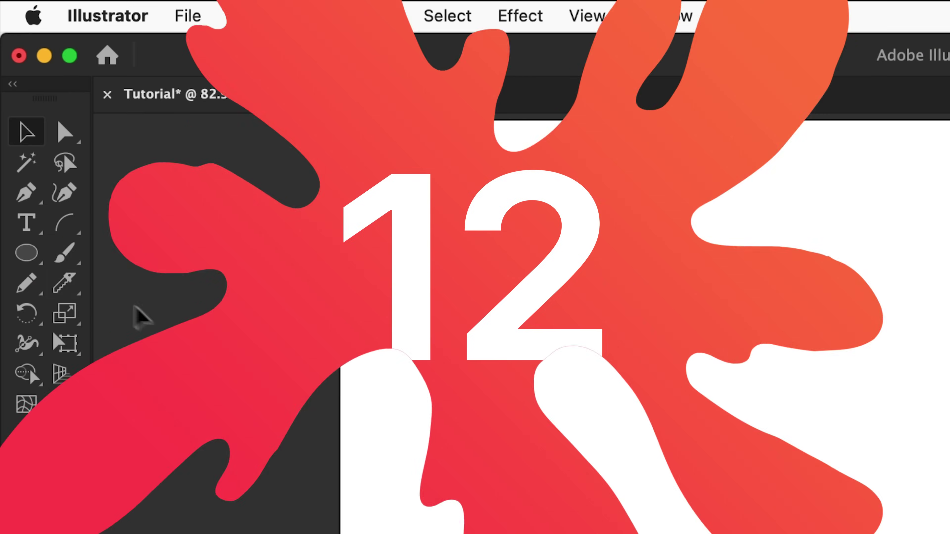
pyautogui.moveTo(34, 256); pyautogui.dragTo(69, 376)
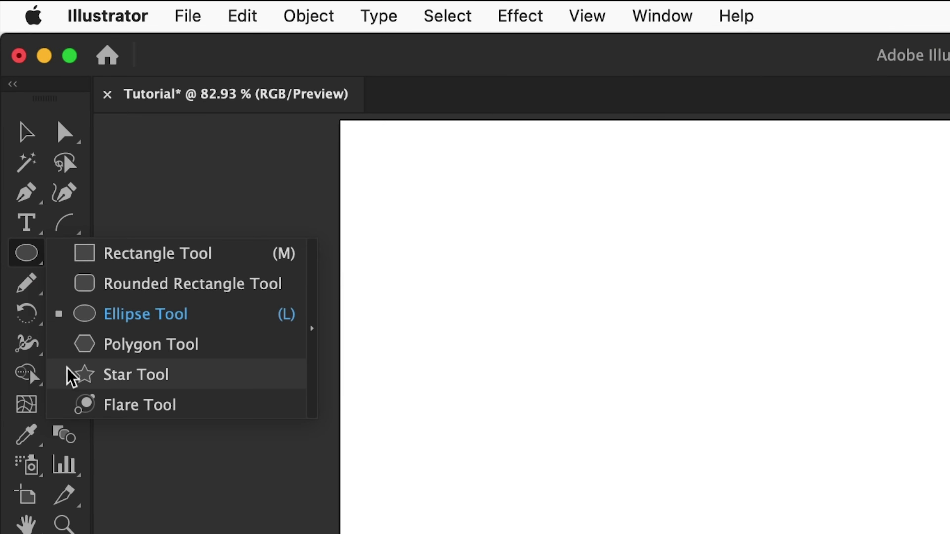
# - Drag out a star with the Star tool, changing its point count with the Down and Up arrows
pyautogui.moveTo(797, 533); pyautogui.dragTo(949, 533)
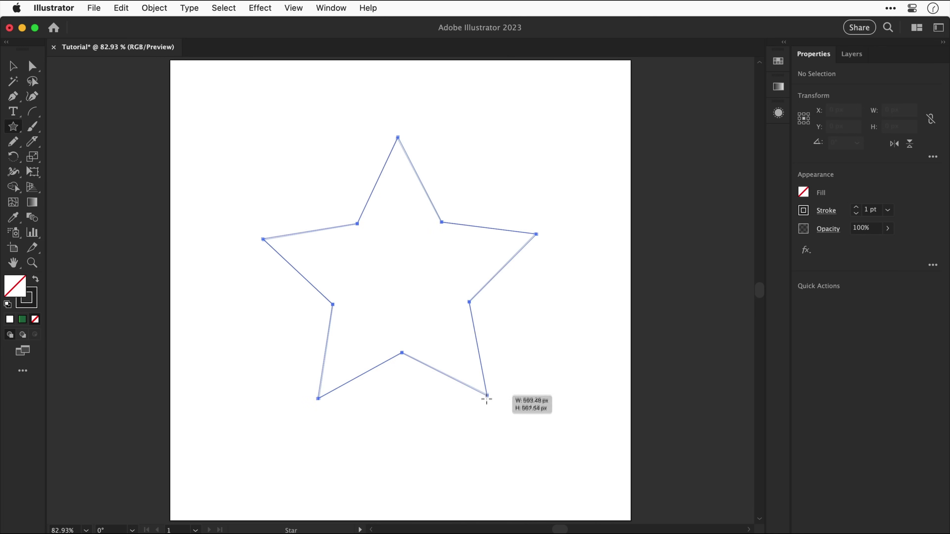
pyautogui.moveTo(487, 399); pyautogui.dragTo(486, 358)
pyautogui.press('Down')
pyautogui.press('Down')
pyautogui.press('Up')
pyautogui.press('Up')
pyautogui.press('Up')
pyautogui.press('Up')
pyautogui.press('Up')
pyautogui.press('Up')
pyautogui.press('Up')
pyautogui.press('Up')
pyautogui.press('Up')
pyautogui.press('Up')
pyautogui.press('Up')
pyautogui.press('Up')
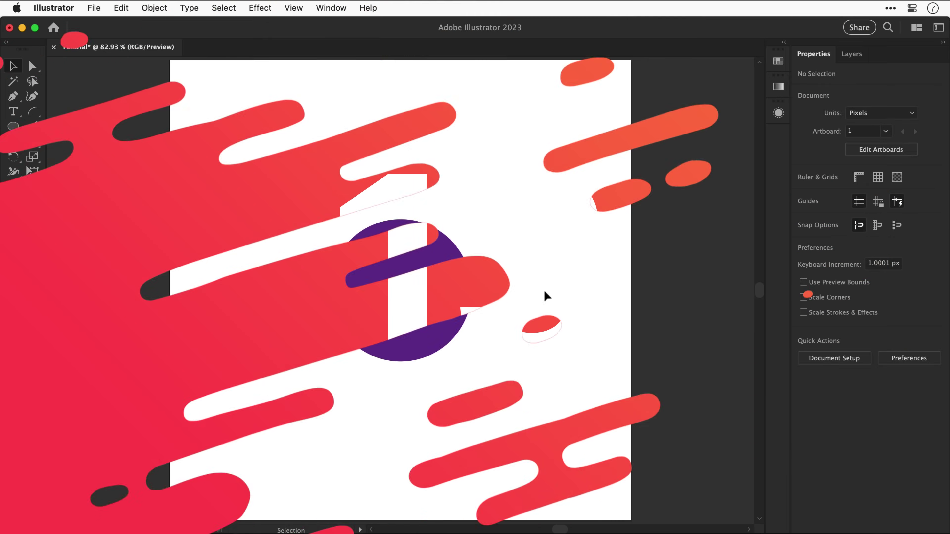
pyautogui.press('space')
pyautogui.moveTo(547, 295); pyautogui.dragTo(511, 283)
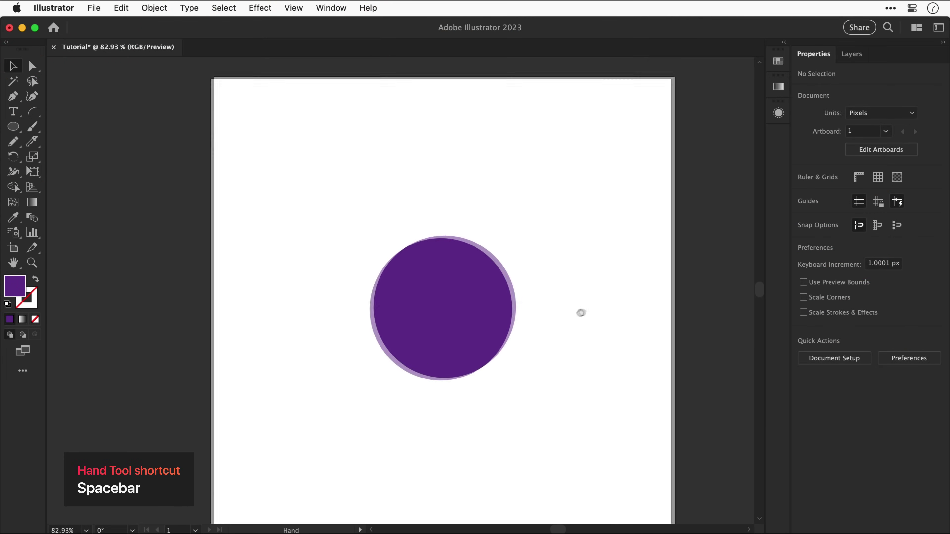
pyautogui.moveTo(581, 313); pyautogui.dragTo(542, 273)
pyautogui.press('super+minus')
pyautogui.press('super+minus')
pyautogui.press('super+minus')
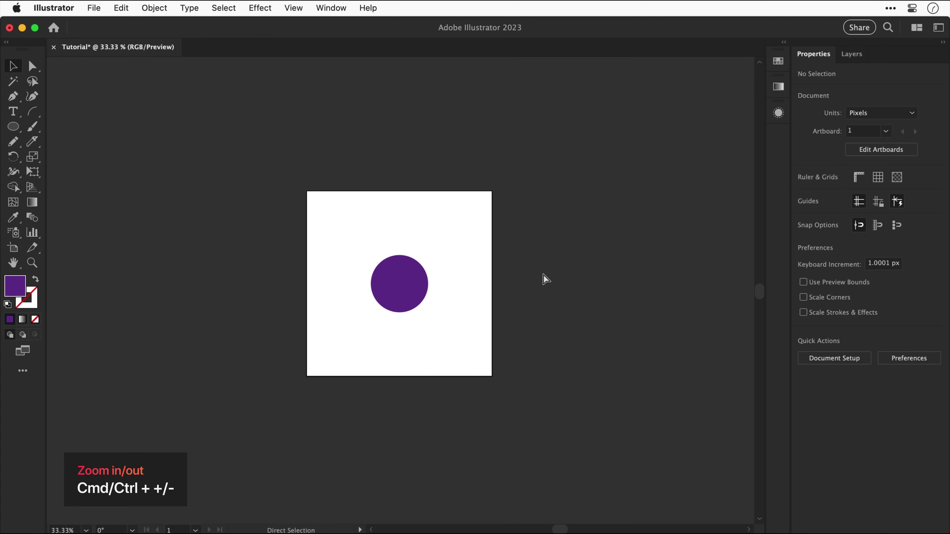
pyautogui.press('super+equal')
pyautogui.press('super+equal')
pyautogui.press('z')
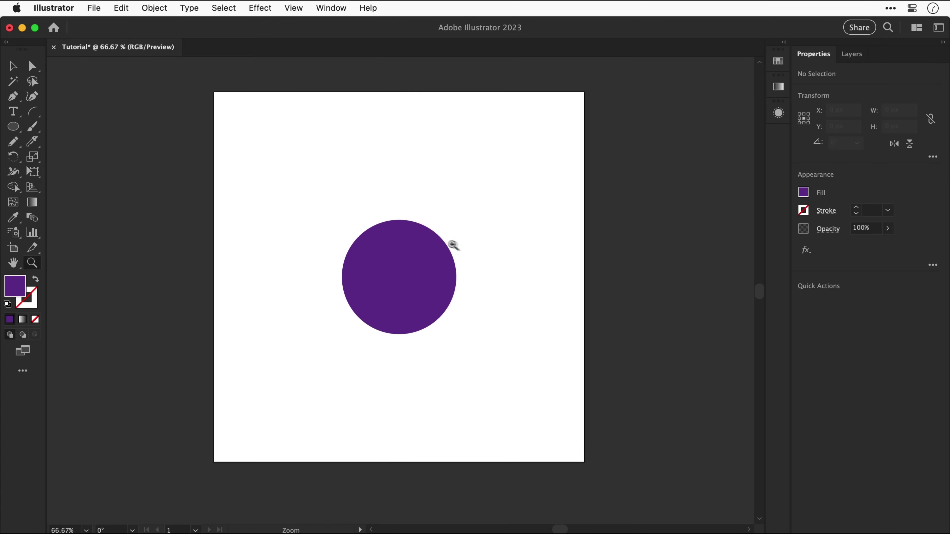
pyautogui.moveTo(300, 175); pyautogui.dragTo(496, 392)
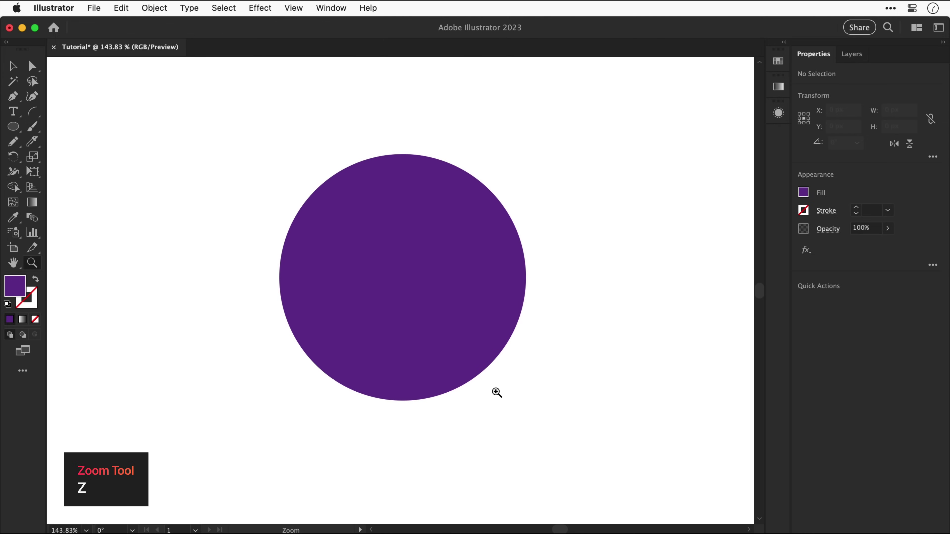
pyautogui.press('super+0')
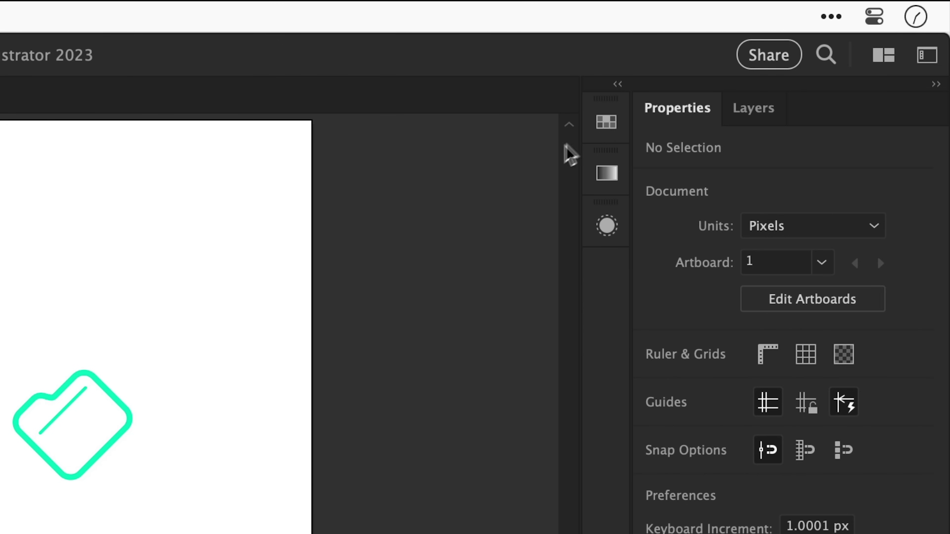
# - Make the blue swatch global and change it to orange (R 252, G 143, B 8)
pyautogui.click(777, 62)
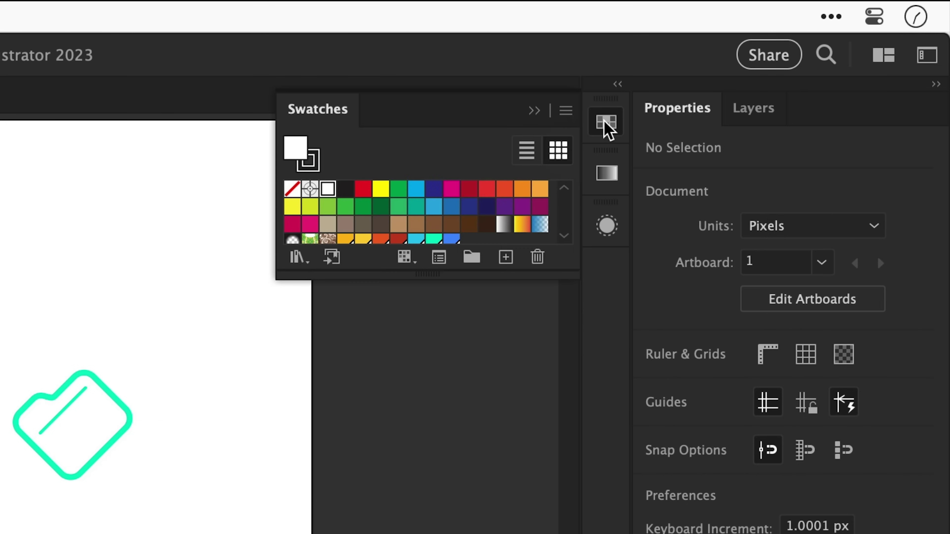
pyautogui.scroll(-3, 477, 214)
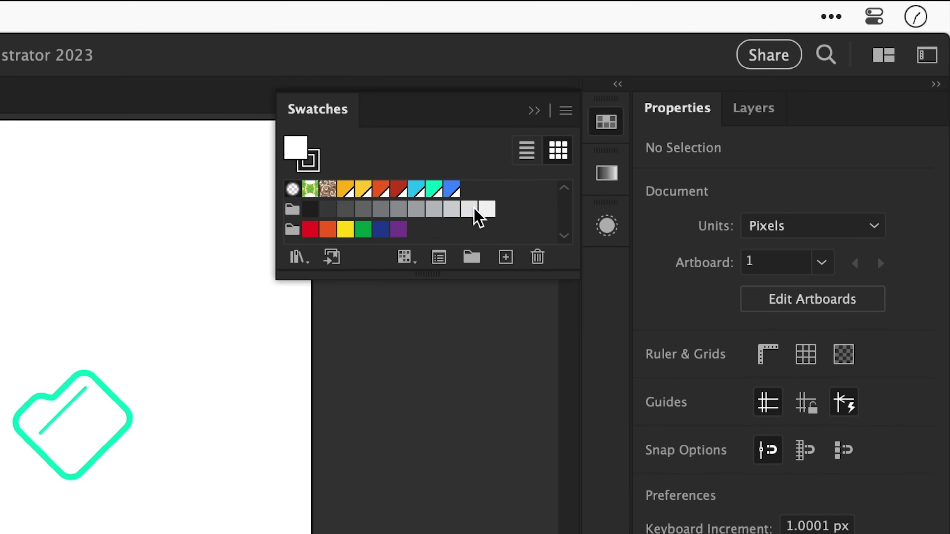
pyautogui.doubleClick(454, 190)
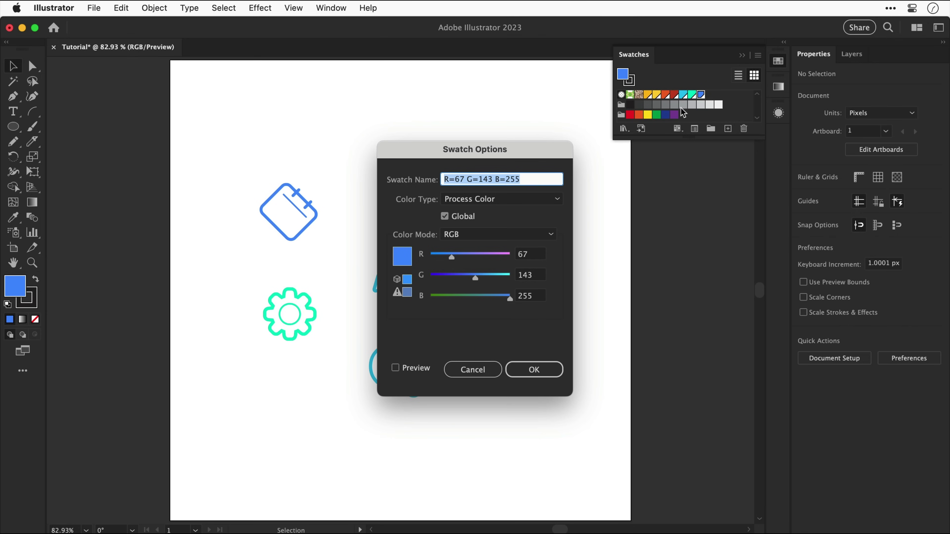
pyautogui.click(445, 217)
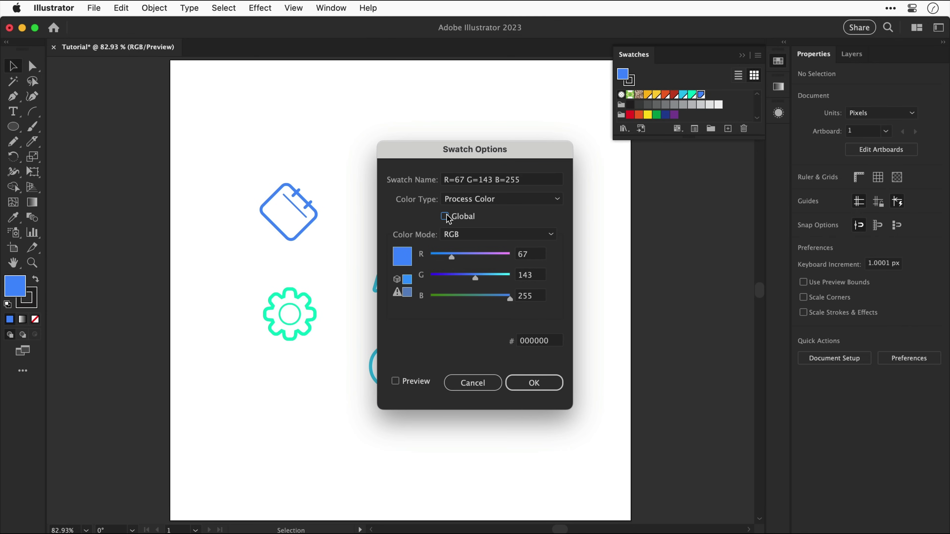
pyautogui.click(447, 218)
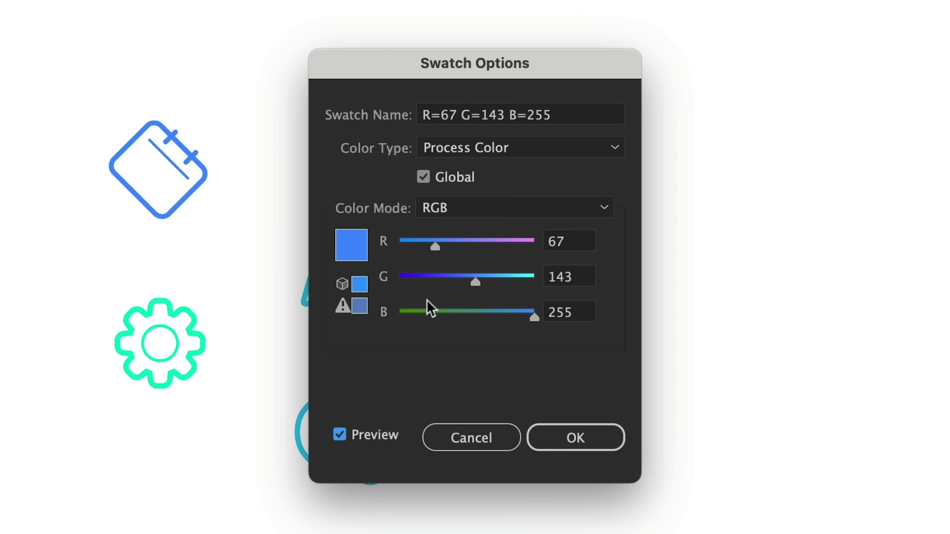
pyautogui.moveTo(452, 256); pyautogui.dragTo(511, 258)
pyautogui.moveTo(528, 319); pyautogui.dragTo(404, 320)
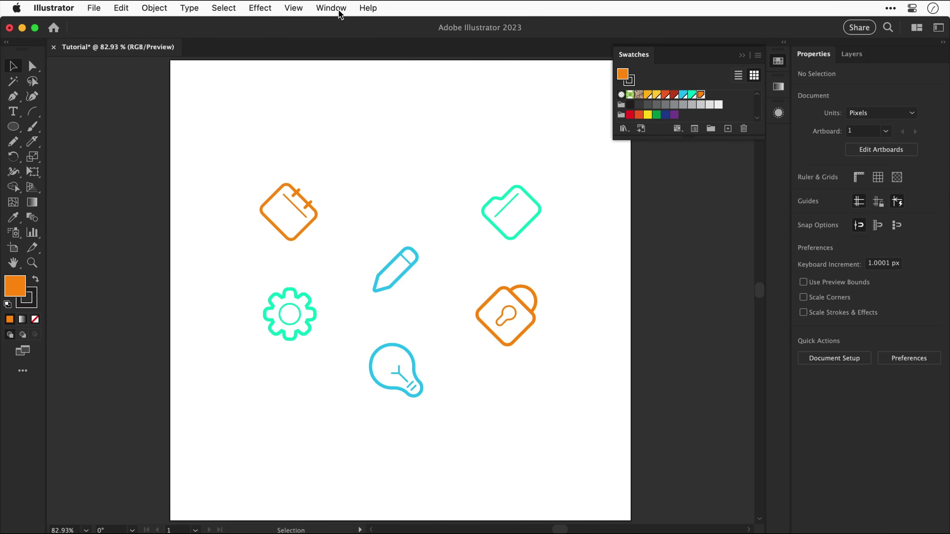
# - Apply a lighter cyan tint from the Color Guide to the pencil icon
pyautogui.click(339, 12)
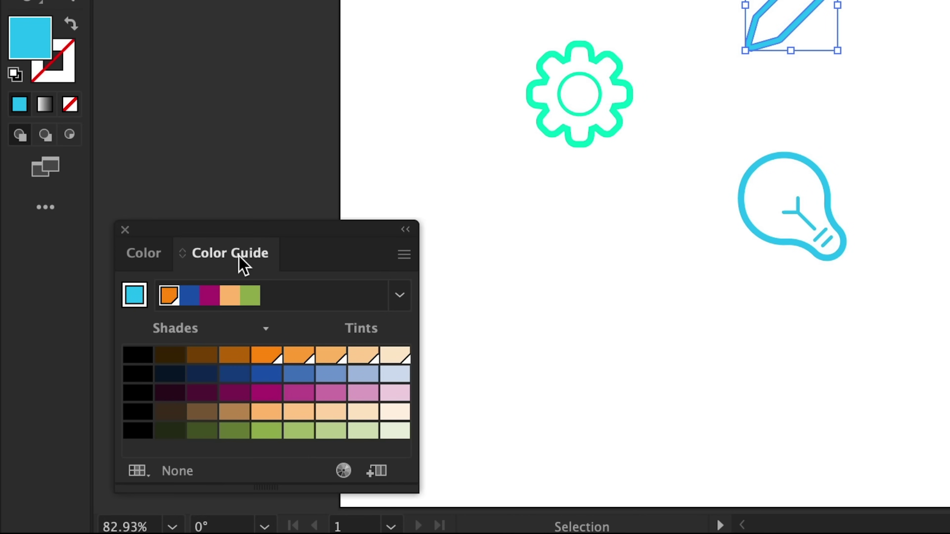
pyautogui.click(133, 298)
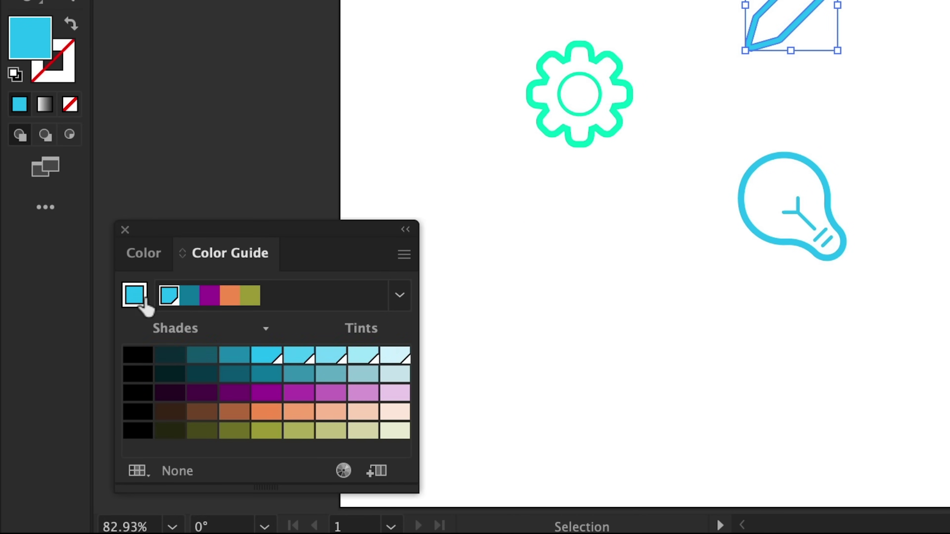
pyautogui.click(301, 361)
pyautogui.click(327, 362)
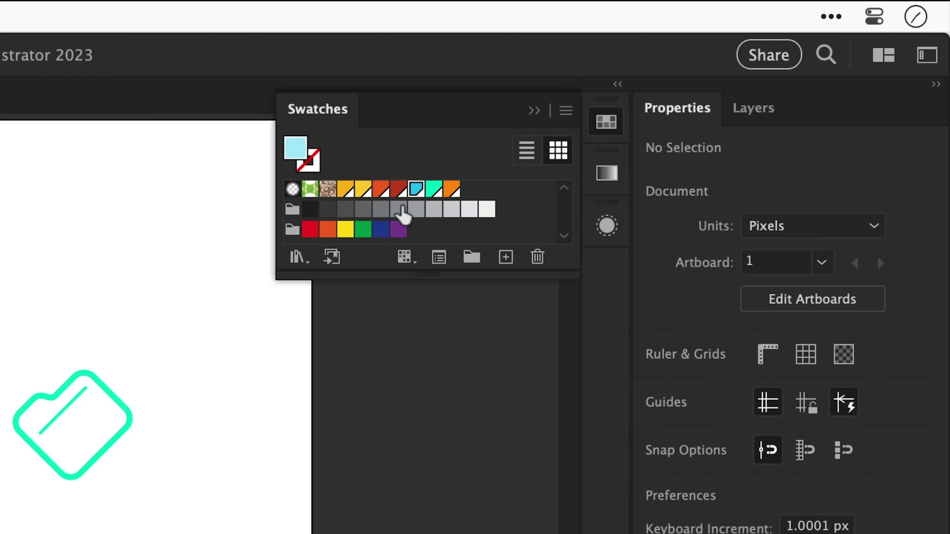
# - Change the light cyan swatch to red, with R raised to 249 and B lowered to about 53
pyautogui.doubleClick(416, 193)
pyautogui.moveTo(444, 255); pyautogui.dragTo(437, 278)
pyautogui.moveTo(496, 298); pyautogui.dragTo(447, 299)
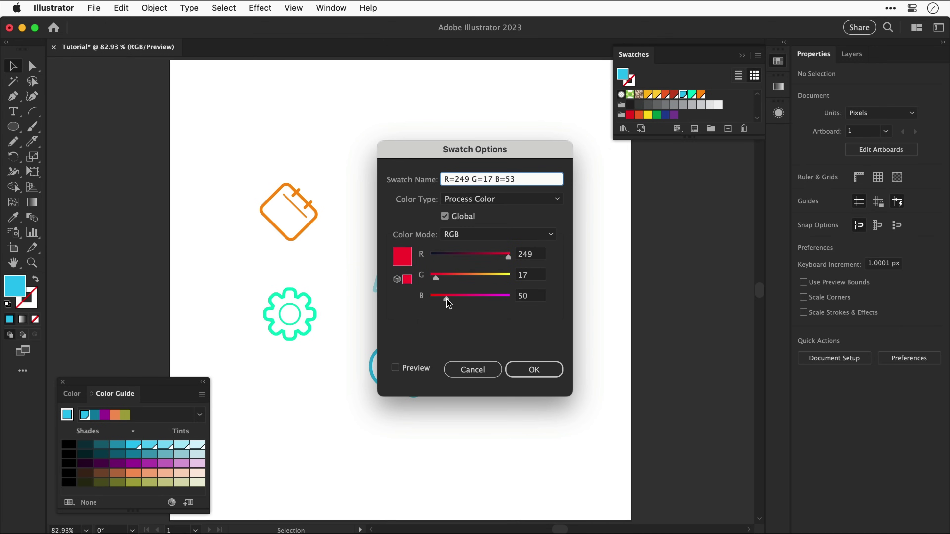
pyautogui.press('Return')
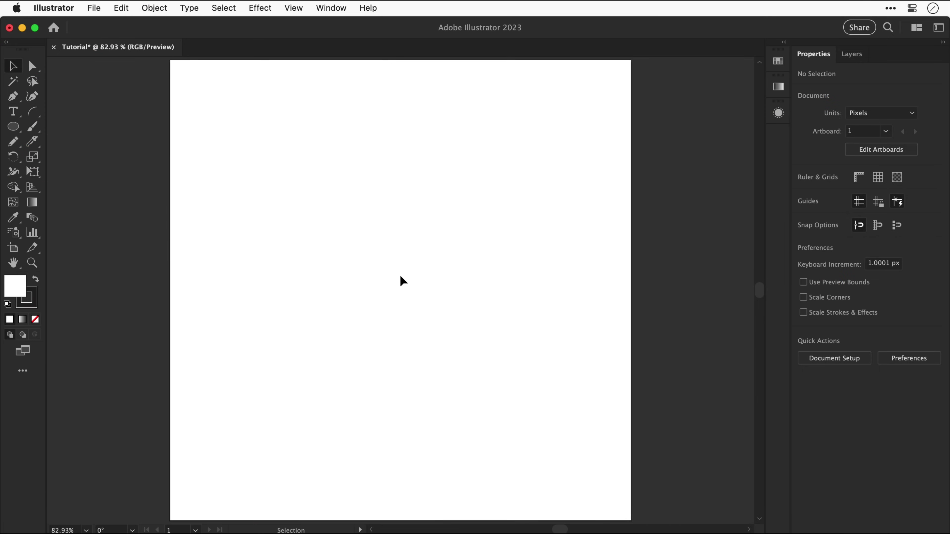
pyautogui.click(832, 359)
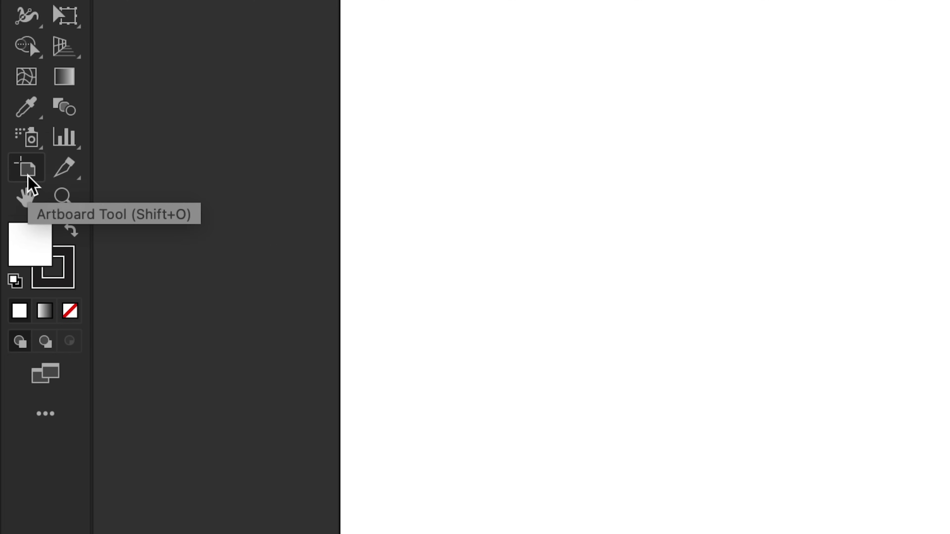
pyautogui.click(27, 175)
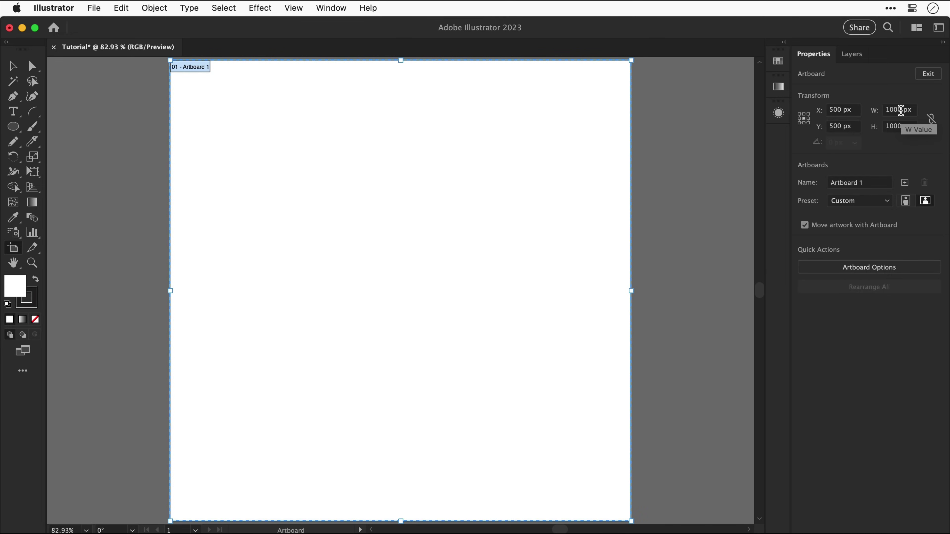
pyautogui.press('Tab')
pyautogui.write('500')
pyautogui.press('Tab')
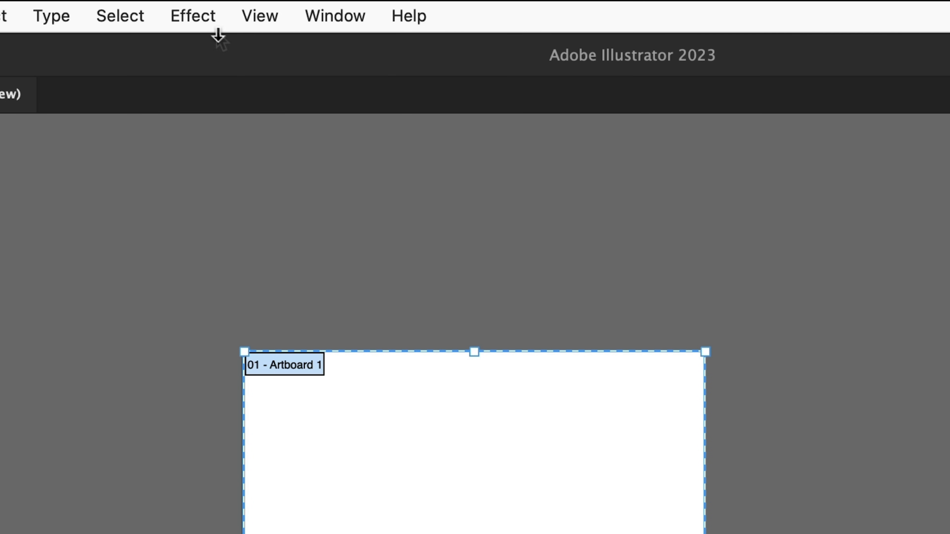
pyautogui.click(258, 11)
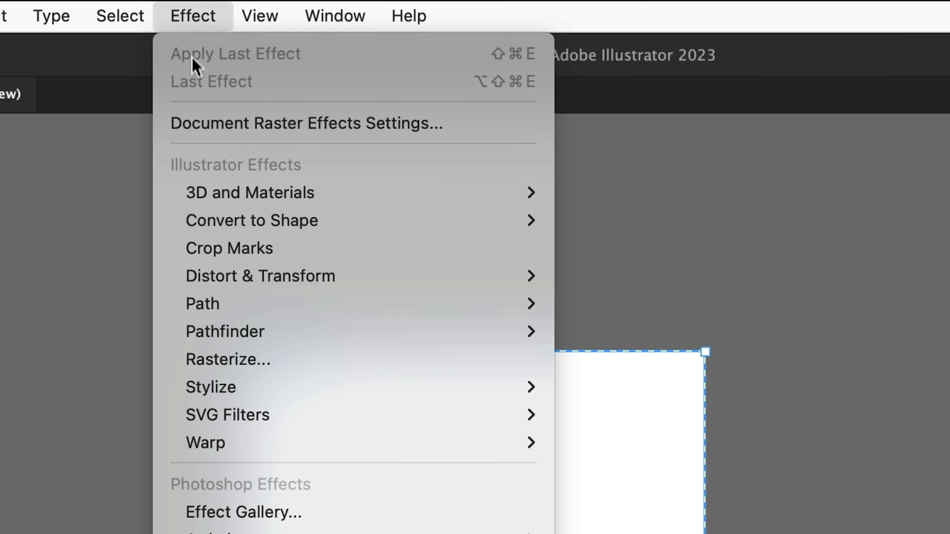
pyautogui.click(196, 124)
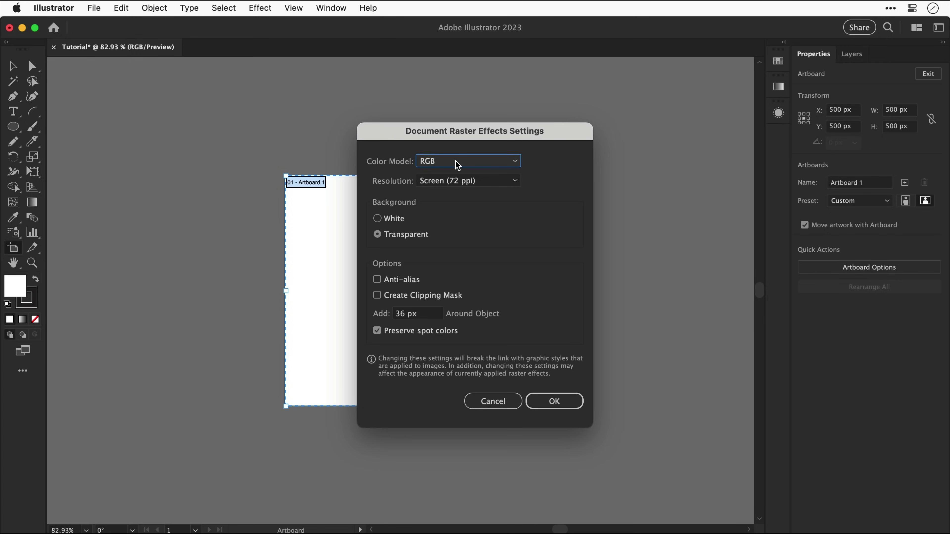
pyautogui.click(458, 165)
pyautogui.click(458, 165)
pyautogui.click(456, 182)
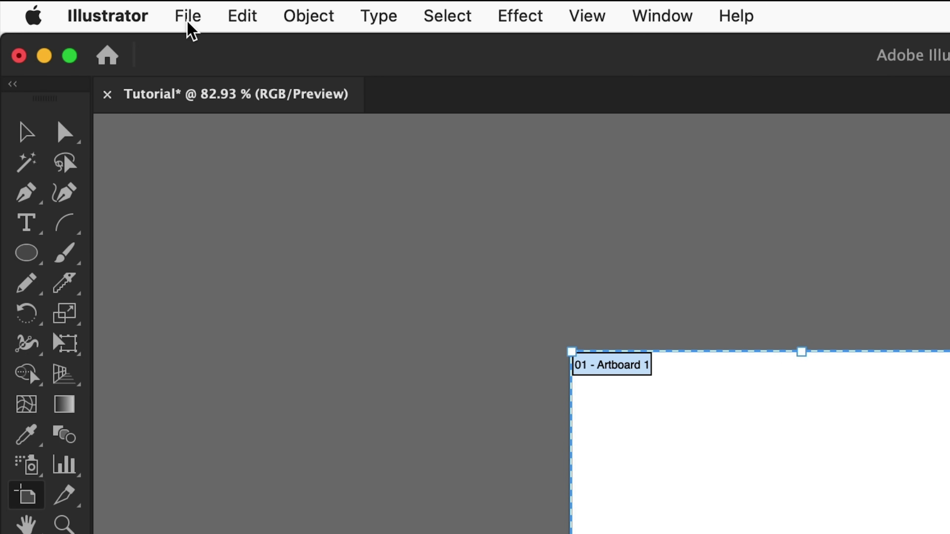
pyautogui.click(188, 29)
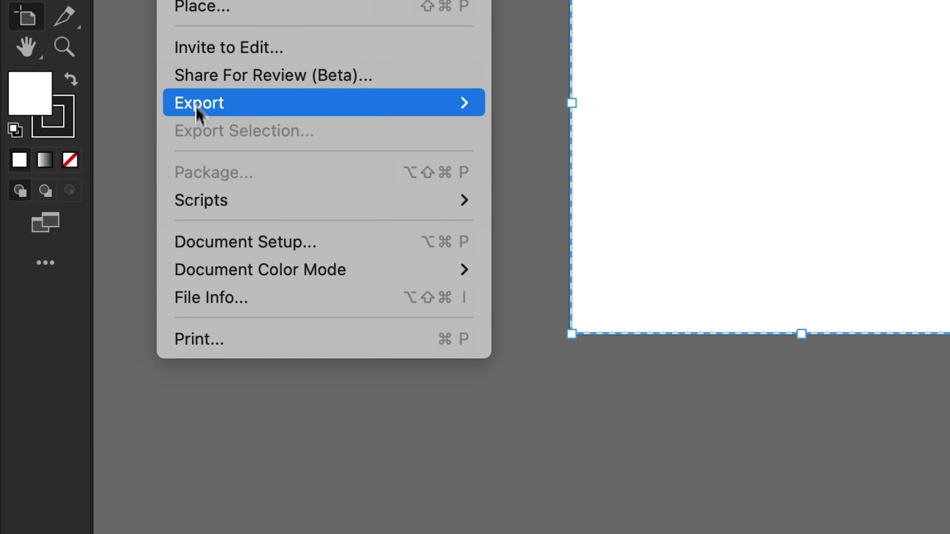
pyautogui.moveTo(198, 221)
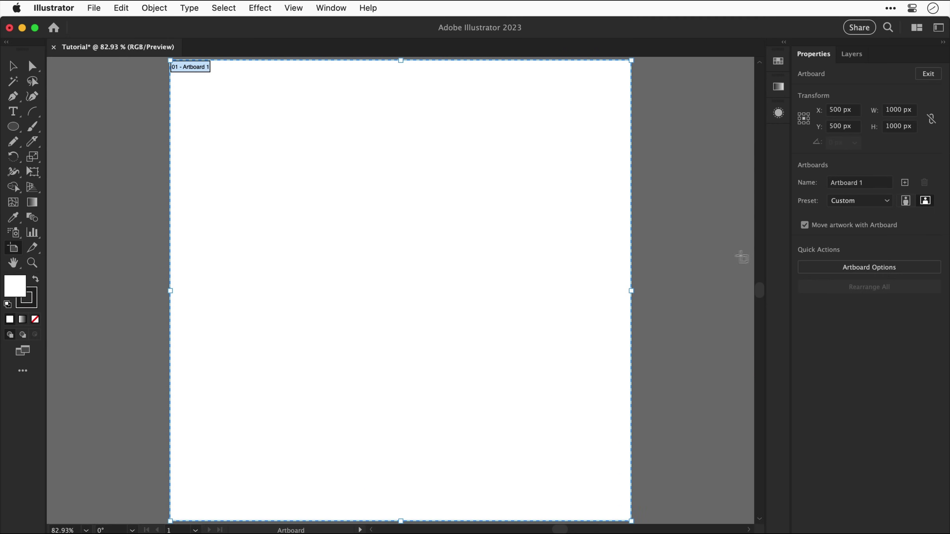
# - Add four more artboards to reach ten, and zoom out to show them all
pyautogui.click(905, 183)
pyautogui.click(905, 183)
pyautogui.click(904, 183)
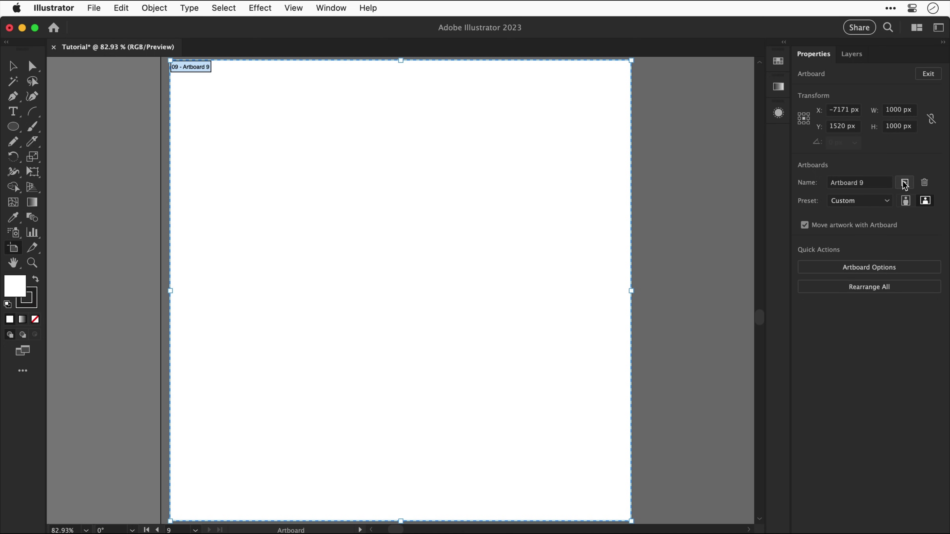
pyautogui.click(905, 183)
pyautogui.press('super+alt+0')
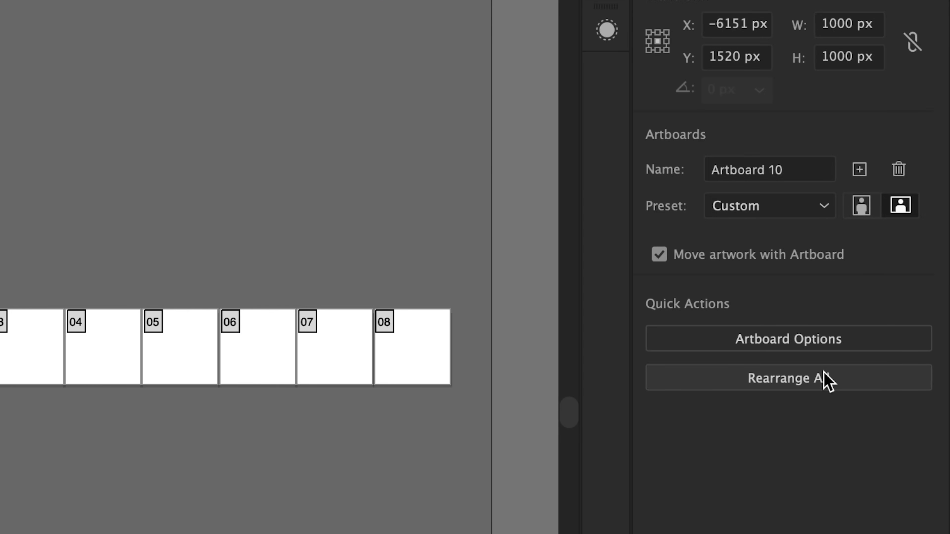
# - Rearrange all artboards in a grid by row with 3 columns and 10 px spacing
pyautogui.click(887, 287)
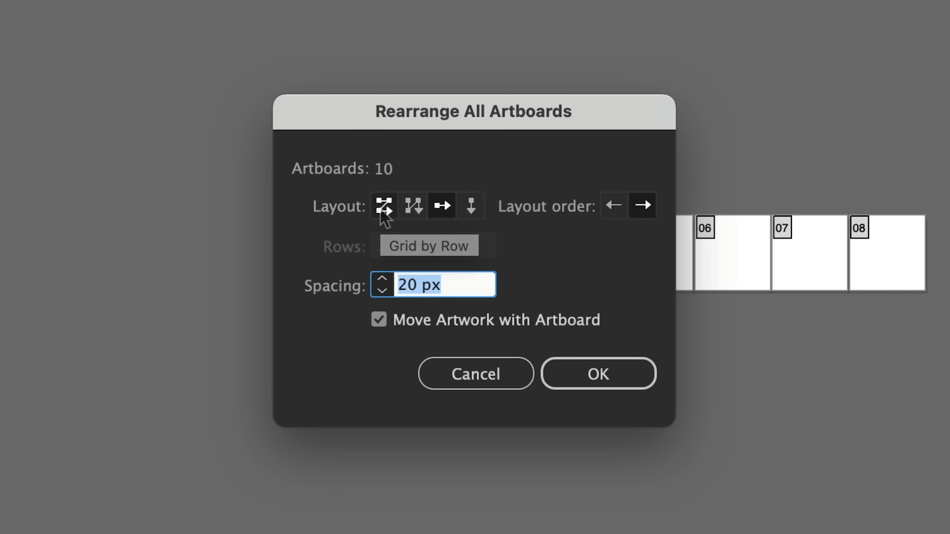
pyautogui.click(384, 206)
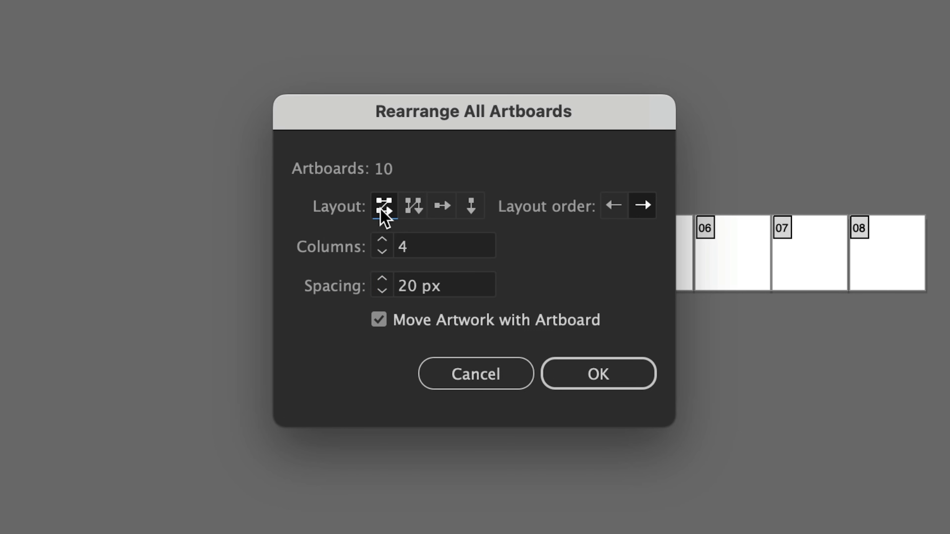
pyautogui.click(387, 252)
pyautogui.click(445, 288)
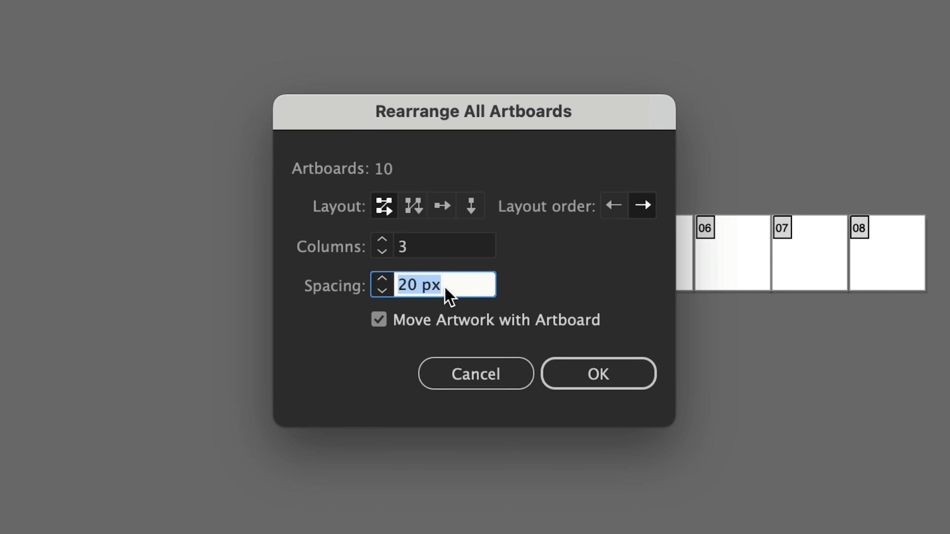
pyautogui.write('100')
pyautogui.press('Return')
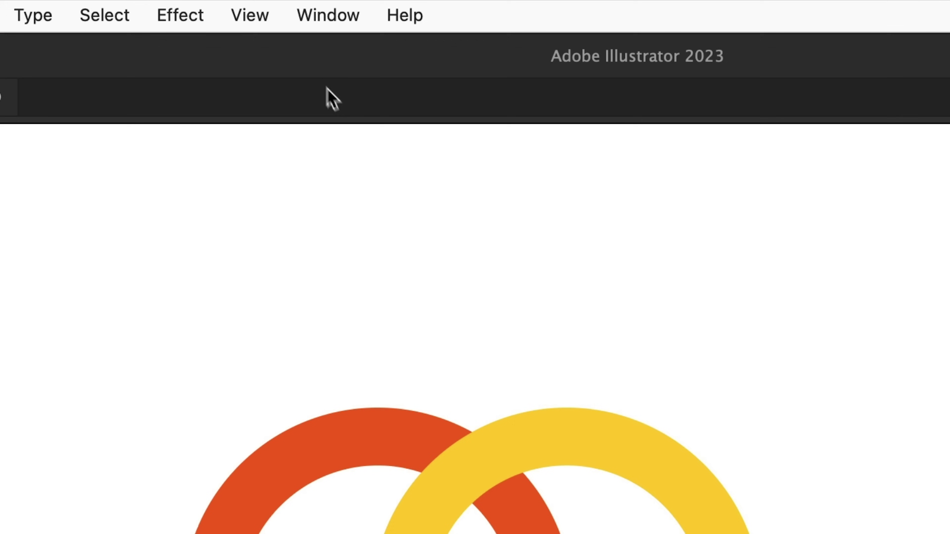
# - Switch to Outline view, choose the Shape Builder tool, and select all four circles
pyautogui.click(299, 9)
pyautogui.click(266, 84)
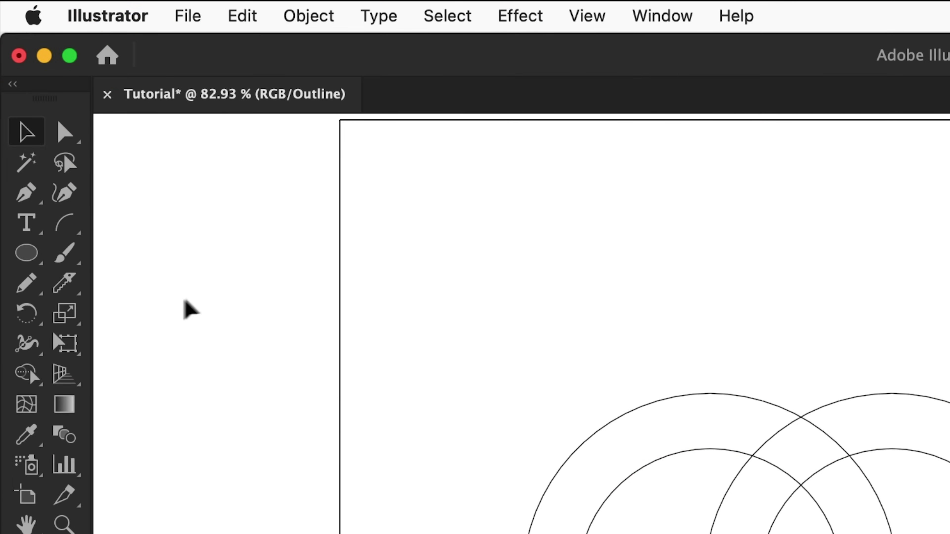
pyautogui.click(27, 377)
pyautogui.click(172, 375)
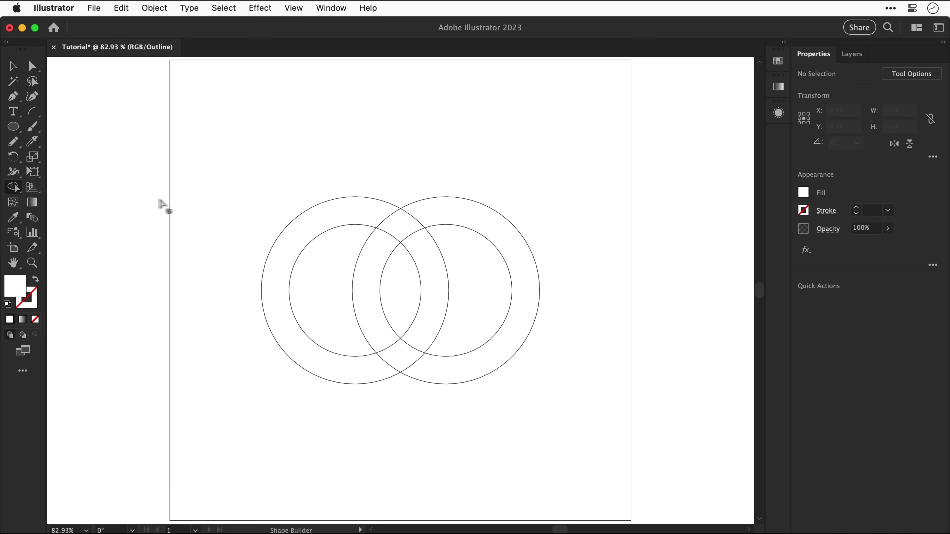
pyautogui.press('super+a')
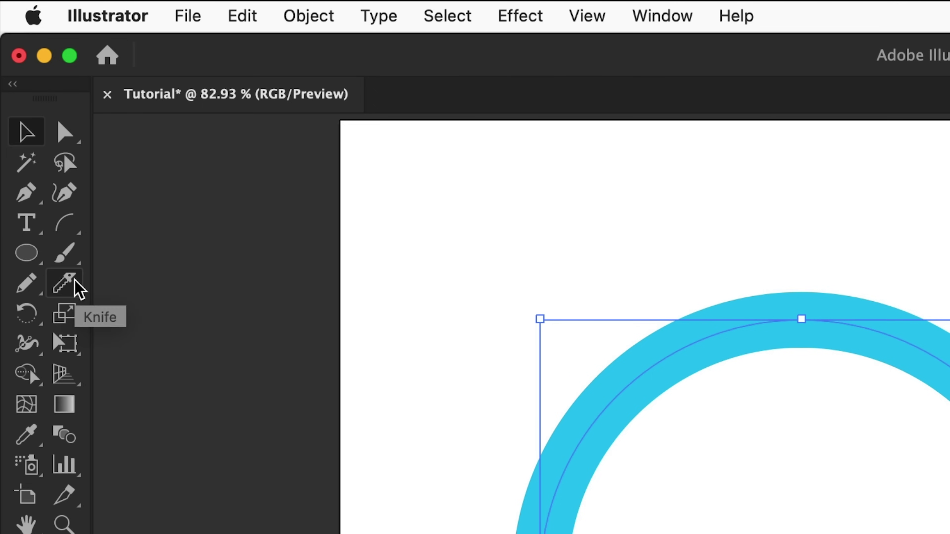
# - Delete the cyan ring's top-left segment and drag the open arc's left endpoint
pyautogui.click(38, 144)
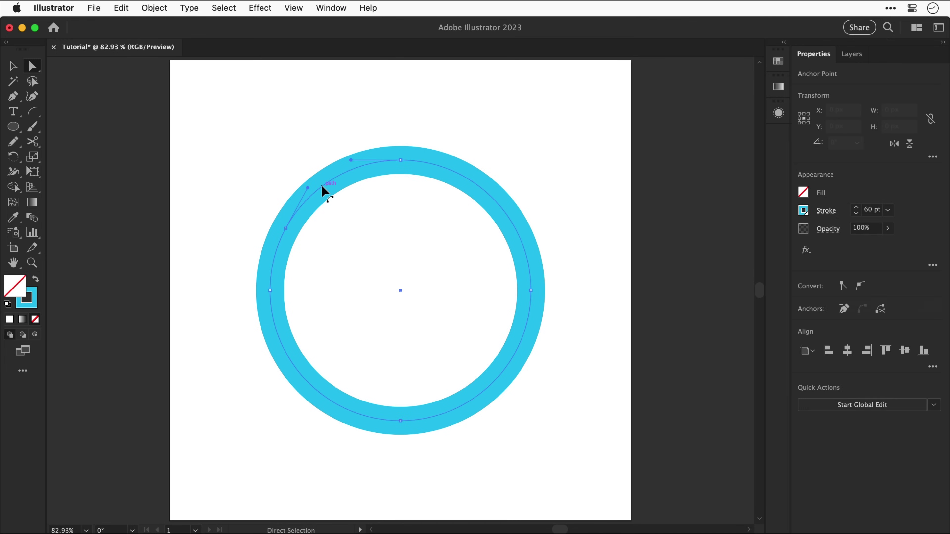
pyautogui.press('Delete')
pyautogui.click(323, 190)
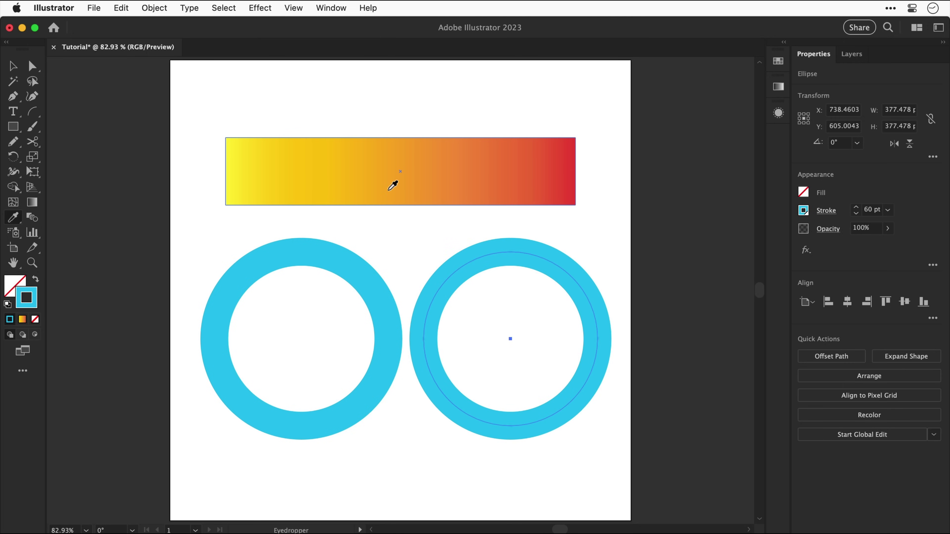
# - Sample orange, red, then yellow from the gradient onto the right ring, and open Eyedropper options
pyautogui.keyDown('shift'); pyautogui.click(392, 186); pyautogui.keyUp('shift')
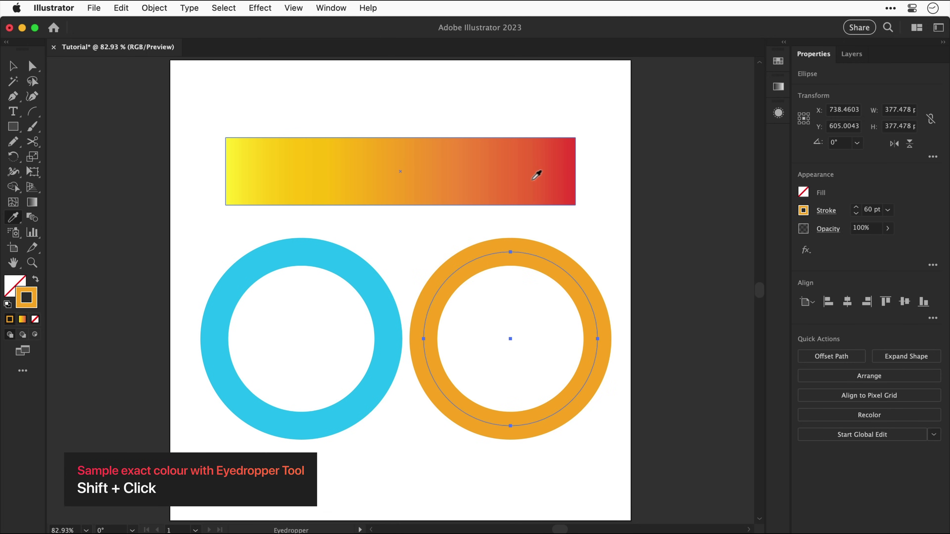
pyautogui.keyDown('shift'); pyautogui.click(567, 173); pyautogui.keyUp('shift')
pyautogui.keyDown('shift'); pyautogui.click(259, 173); pyautogui.keyUp('shift')
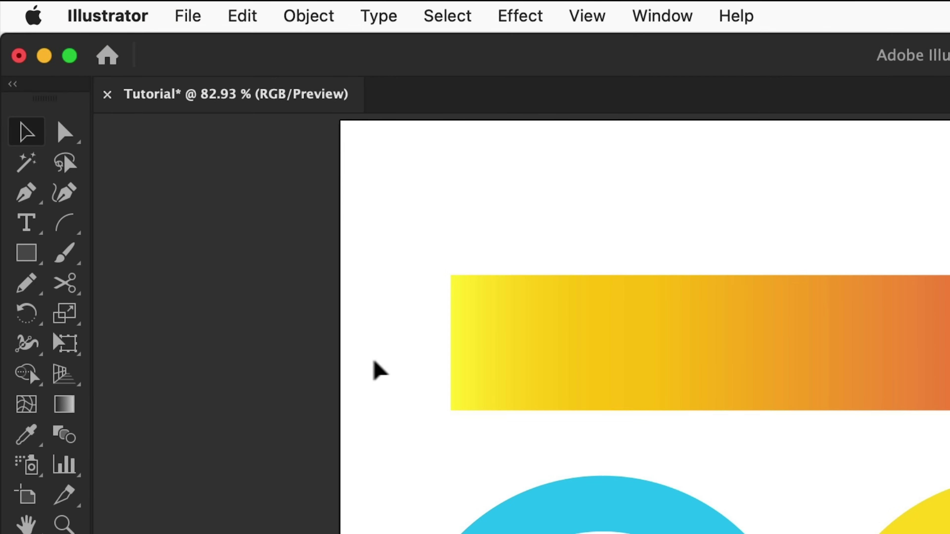
pyautogui.doubleClick(28, 437)
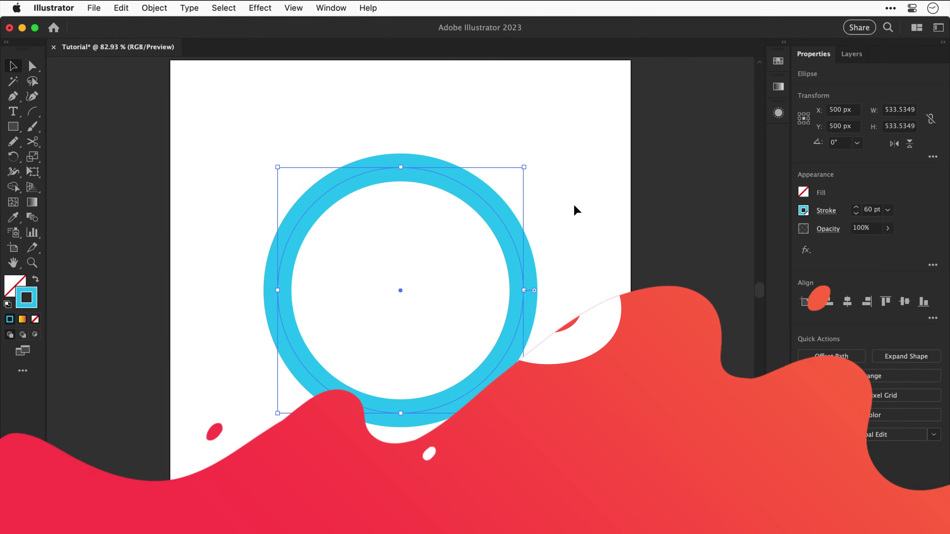
# - Nudge the circle's X position using arrow keys with different step sizes
pyautogui.click(849, 109)
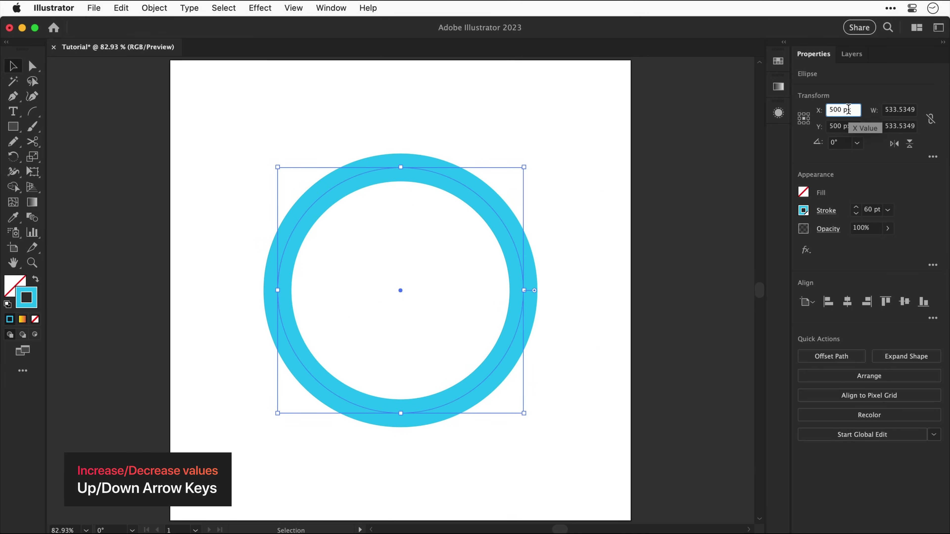
pyautogui.press('Down')
pyautogui.press('Down')
pyautogui.press('Down')
pyautogui.press('Down')
pyautogui.press('Down')
pyautogui.press('Down')
pyautogui.press('Down')
pyautogui.press('Down')
pyautogui.press('Down')
pyautogui.press('Down')
pyautogui.press('Down')
pyautogui.press('Down')
pyautogui.press('Down')
pyautogui.press('Down')
pyautogui.press('Down')
pyautogui.press('Down')
pyautogui.press('Down')
pyautogui.press('Down')
pyautogui.press('Down')
pyautogui.press('Down')
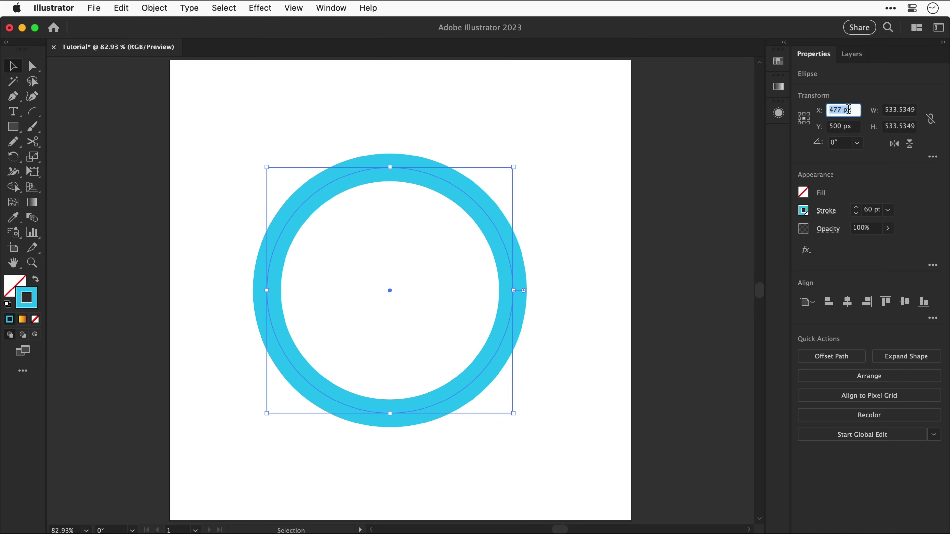
pyautogui.hotkey('shift', 'Up')
pyautogui.hotkey('shift', 'Up')
pyautogui.hotkey('shift', 'Up')
pyautogui.hotkey('shift', 'Up')
pyautogui.hotkey('shift', 'Up')
pyautogui.hotkey('shift', 'Up')
pyautogui.hotkey('shift', 'Up')
pyautogui.hotkey('shift', 'Up')
pyautogui.hotkey('shift', 'Up')
pyautogui.hotkey('shift', 'Up')
pyautogui.hotkey('shift', 'Up')
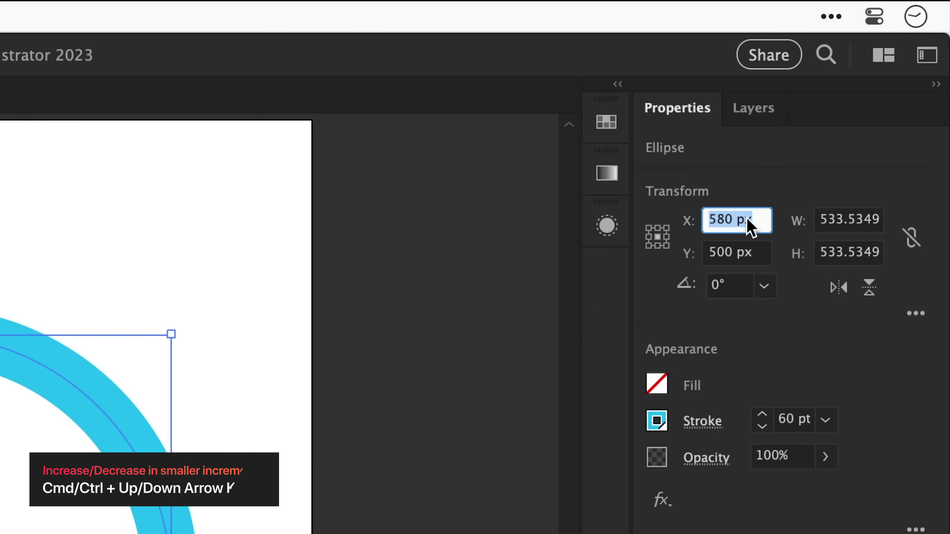
pyautogui.press('super+Up')
pyautogui.press('super+Up')
pyautogui.press('super+Up')
pyautogui.press('super+Up')
pyautogui.press('super+Up')
pyautogui.press('super+Up')
pyautogui.press('super+Up')
pyautogui.press('super+Up')
pyautogui.press('super+Up')
pyautogui.press('super+Up')
pyautogui.press('super+Up')
pyautogui.press('super+Up')
pyautogui.press('super+Up')
pyautogui.press('super+Up')
pyautogui.press('super+Up')
pyautogui.press('super+Up')
pyautogui.press('super+Up')
pyautogui.press('super+Up')
pyautogui.press('super+Up')
pyautogui.press('super+Up')
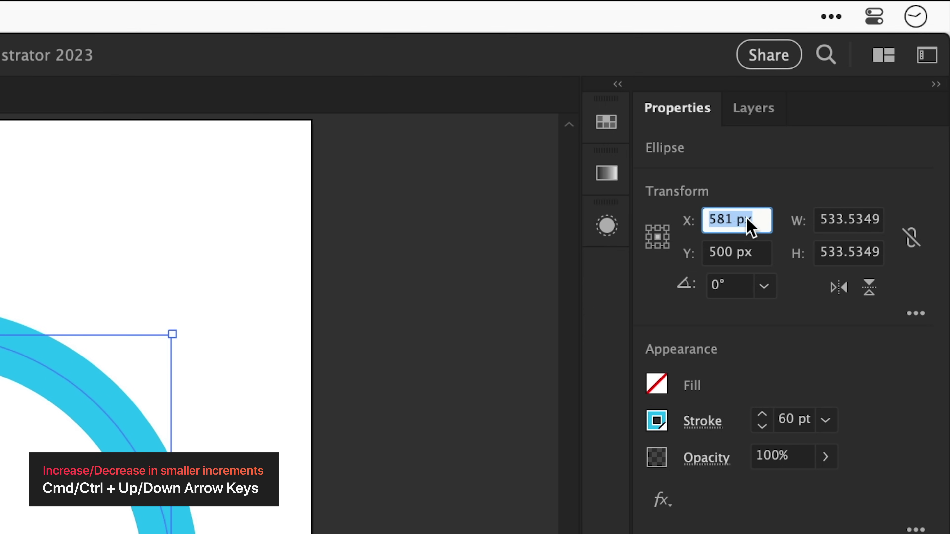
pyautogui.press('super+Up')
pyautogui.press('super+Up')
pyautogui.press('super+Up')
pyautogui.press('super+Up')
pyautogui.press('super+Up')
pyautogui.press('super+Up')
pyautogui.press('super+Up')
pyautogui.press('super+Up')
pyautogui.press('super+Up')
pyautogui.press('super+Up')
pyautogui.press('super+Up')
pyautogui.press('super+Up')
pyautogui.press('super+Up')
pyautogui.press('super+Up')
pyautogui.press('super+Up')
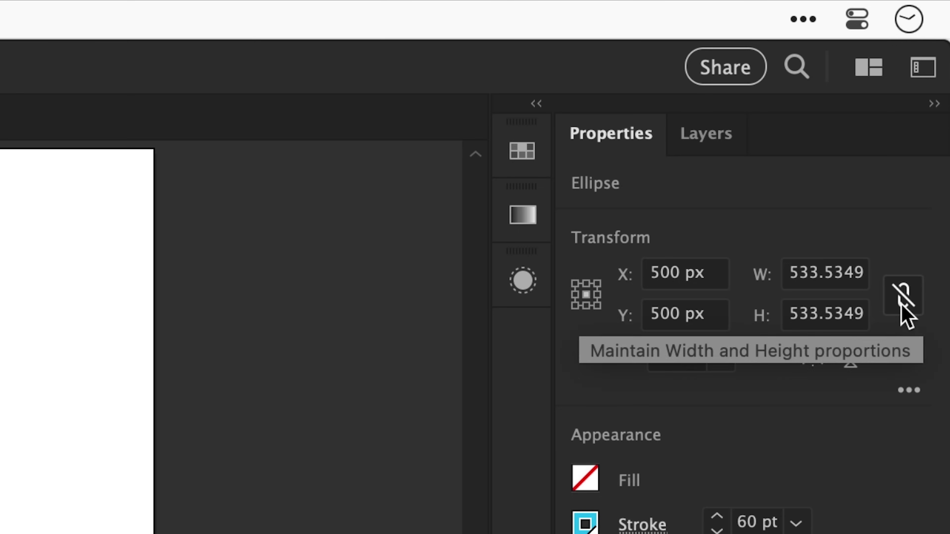
# - Lock proportions and shrink the circle's width by -50%
pyautogui.click(931, 120)
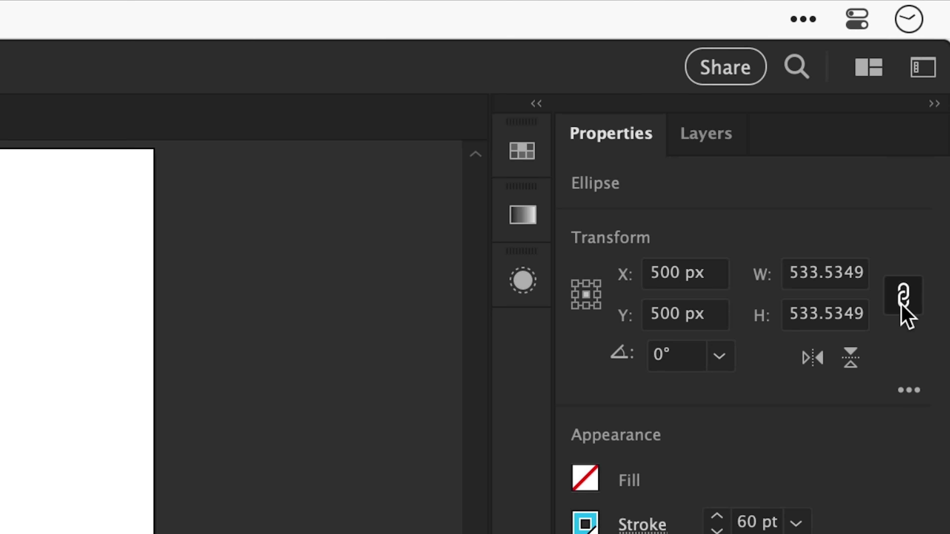
pyautogui.click(852, 274)
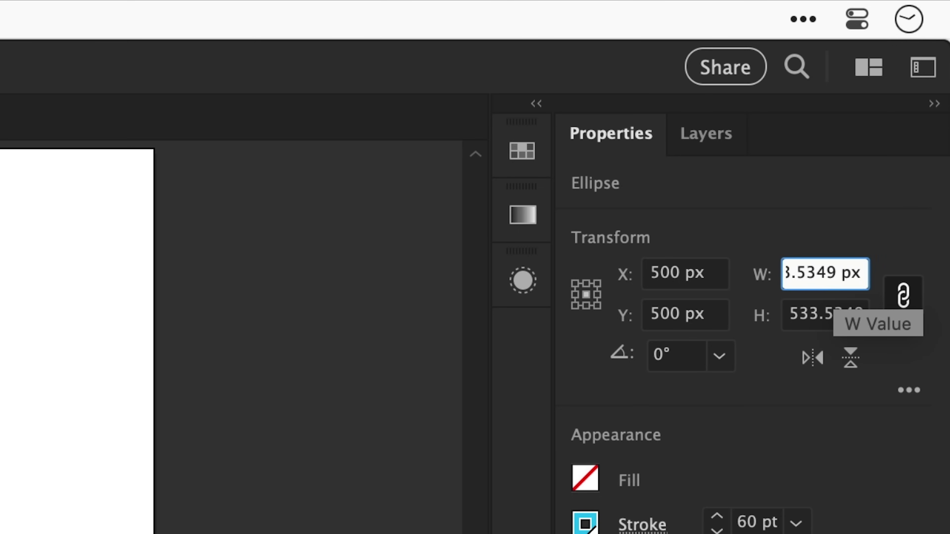
pyautogui.write('-50%')
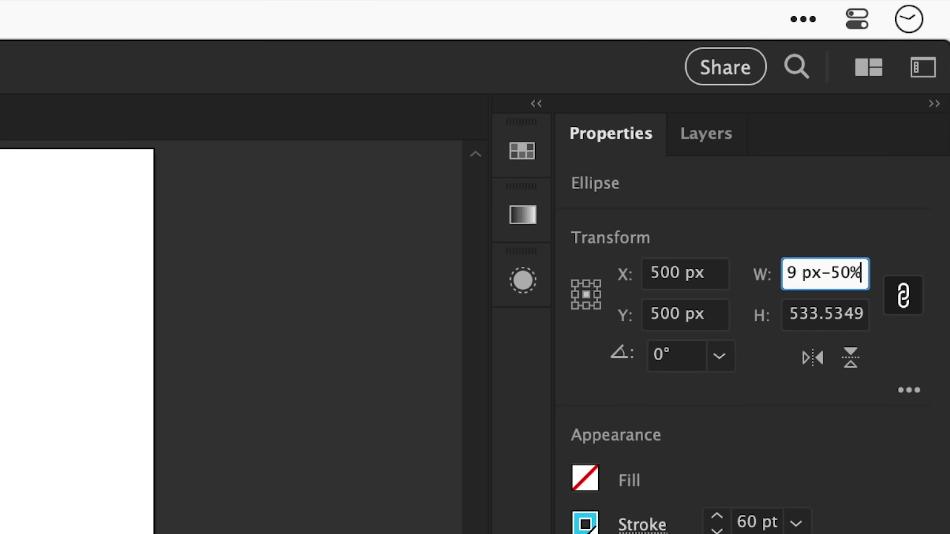
pyautogui.press('Return')
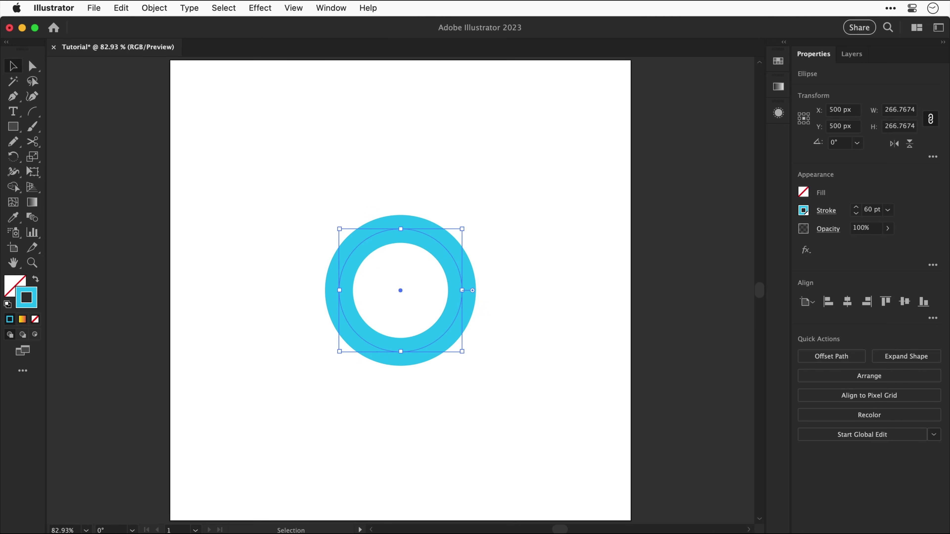
# - Multiply the ring's width by 2.2, making it 586.8883 px
pyautogui.click(900, 109)
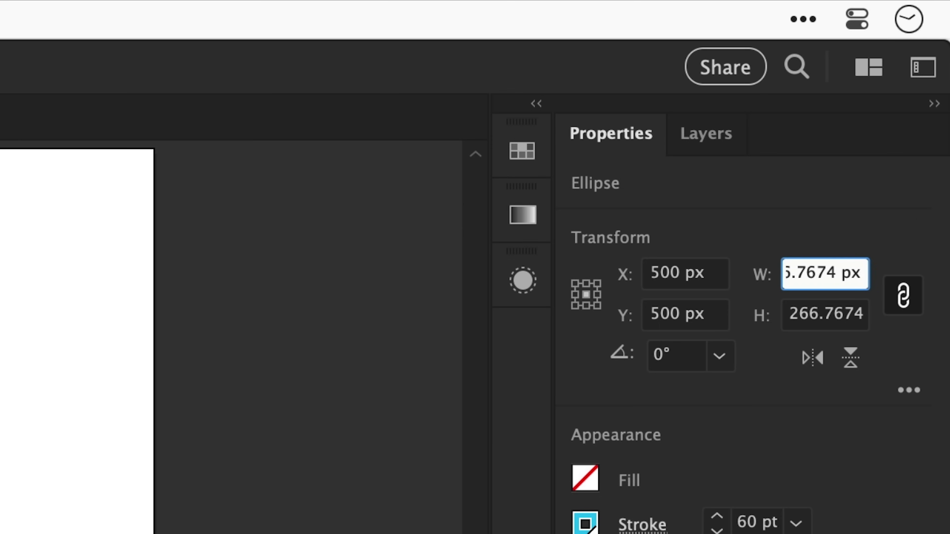
pyautogui.write('*2.2')
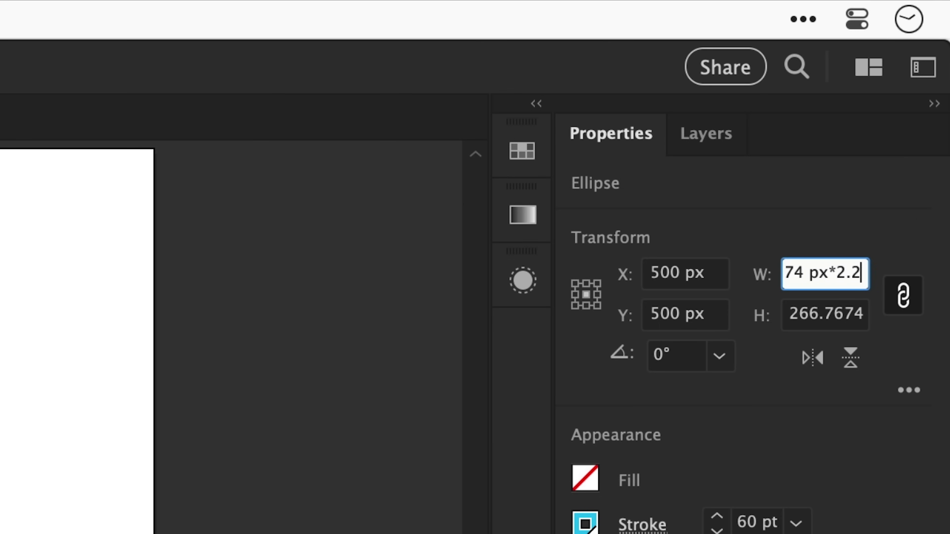
pyautogui.press('Return')
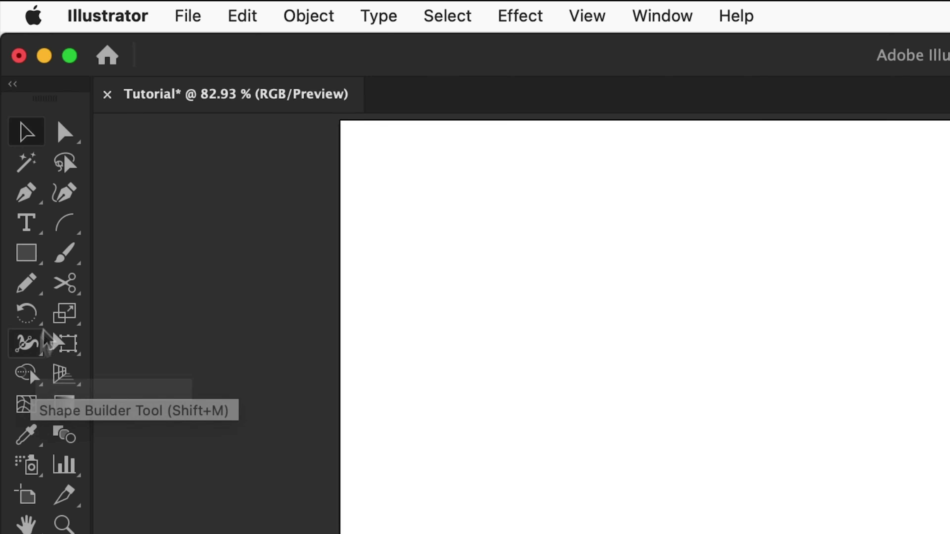
# - Bring up the perspective grid, then hide it with View > Perspective Grid > Hide Grid
pyautogui.click(33, 187)
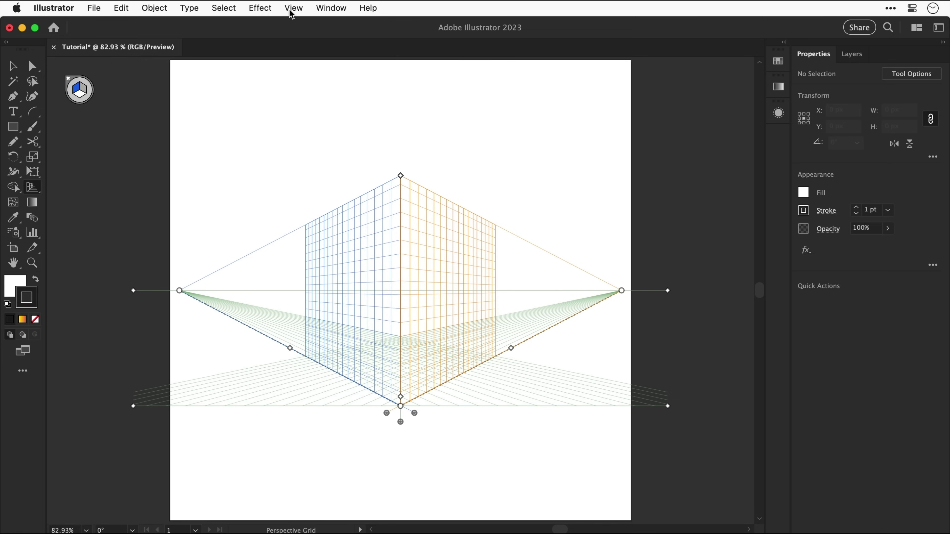
pyautogui.click(292, 13)
pyautogui.moveTo(355, 457)
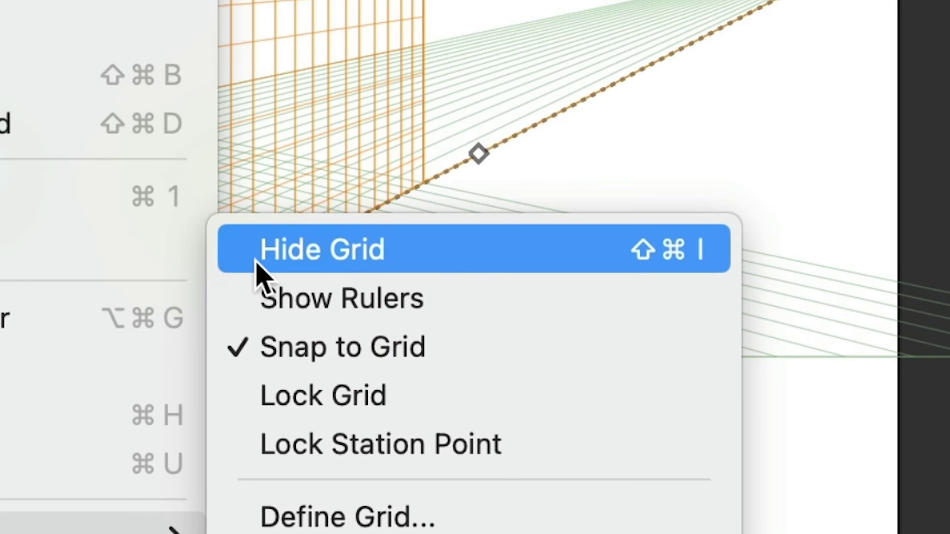
pyautogui.click(448, 377)
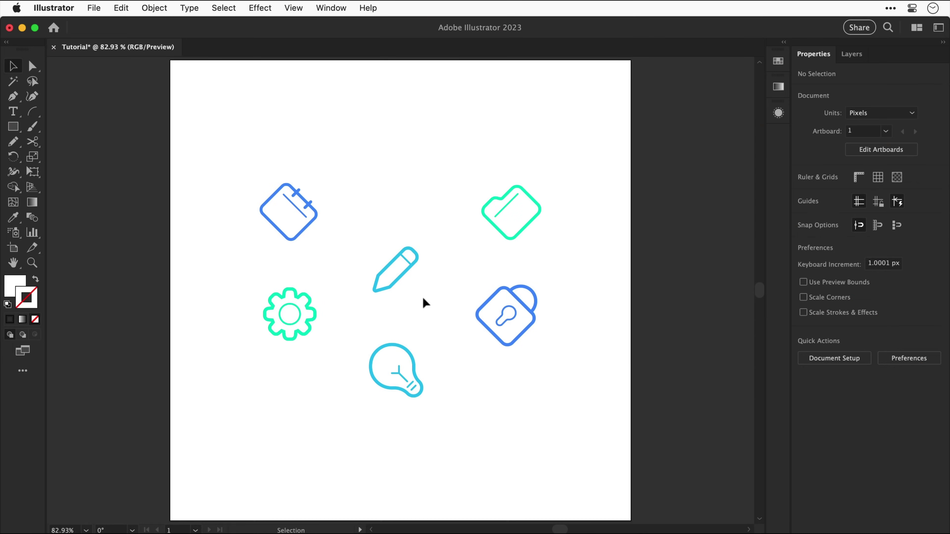
pyautogui.doubleClick(401, 281)
pyautogui.doubleClick(401, 280)
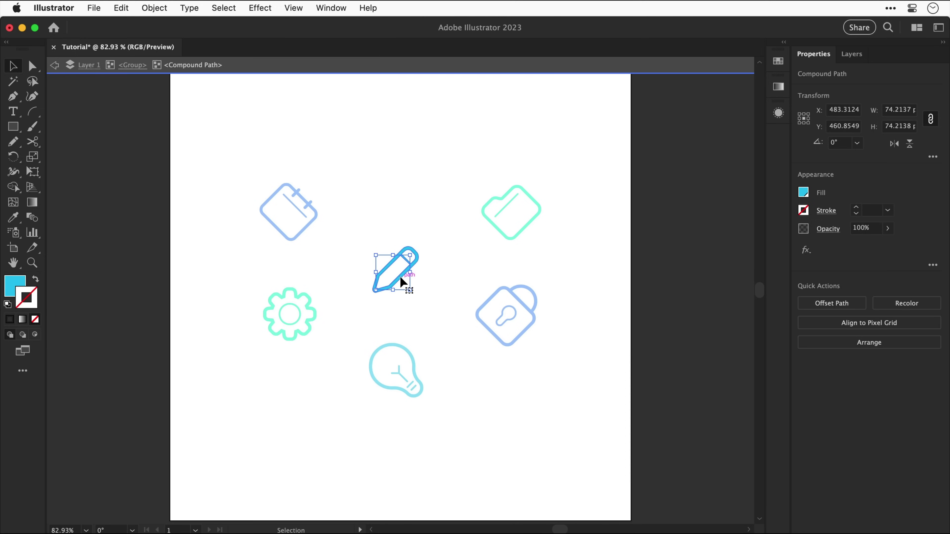
pyautogui.doubleClick(341, 257)
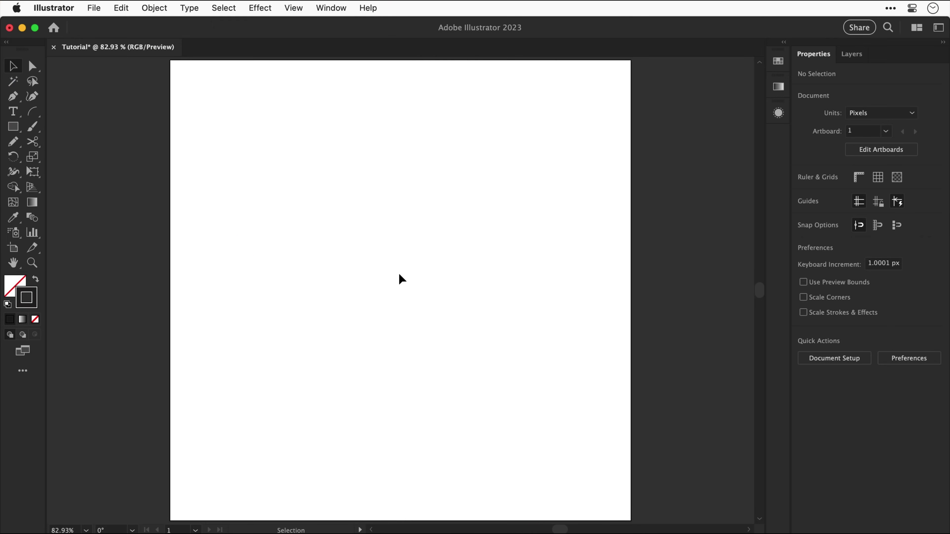
# - Open the Brushes panel and draw a diagonal line with the Line Segment tool
pyautogui.click(331, 8)
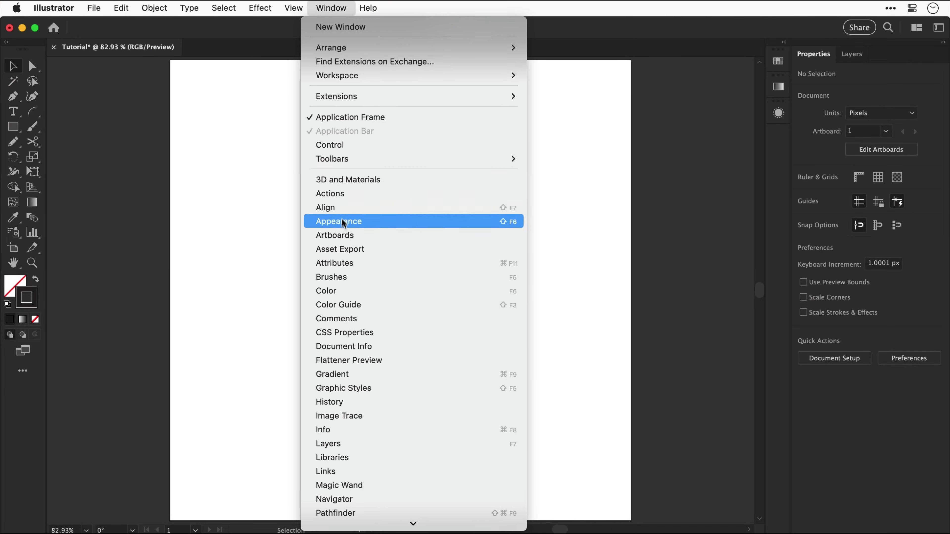
pyautogui.click(341, 277)
pyautogui.press('\\')
pyautogui.moveTo(270, 399); pyautogui.dragTo(493, 176)
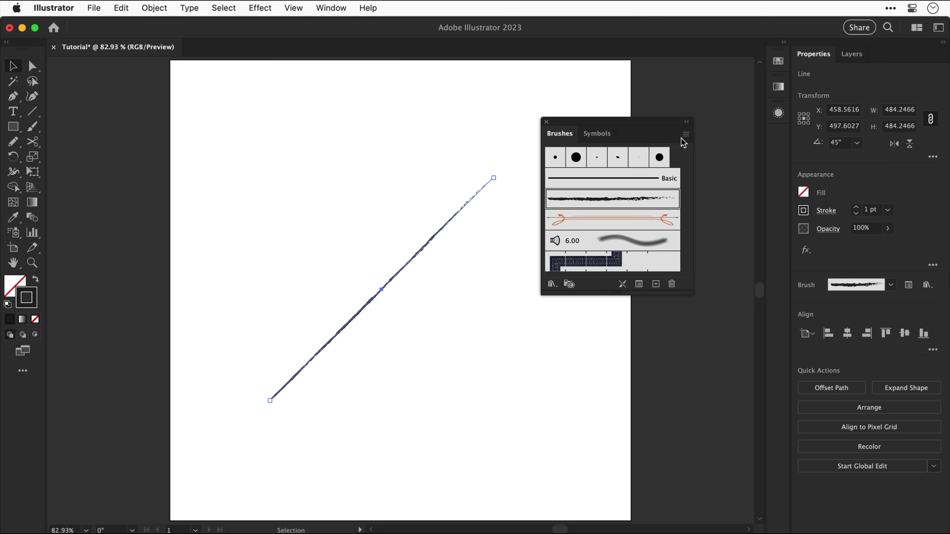
# - Open the Artistic_Paintbrush brush library from the Brushes panel menu
pyautogui.click(686, 136)
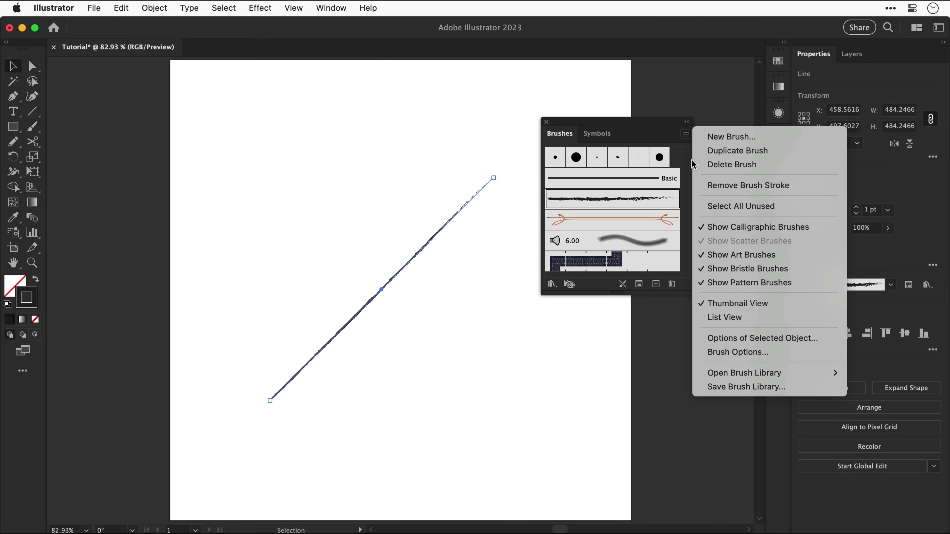
pyautogui.moveTo(757, 375)
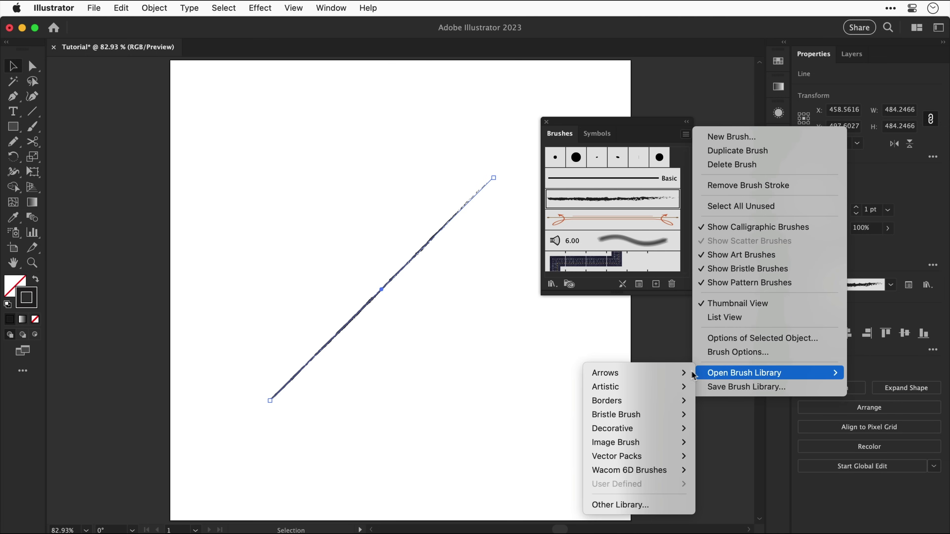
pyautogui.moveTo(652, 390)
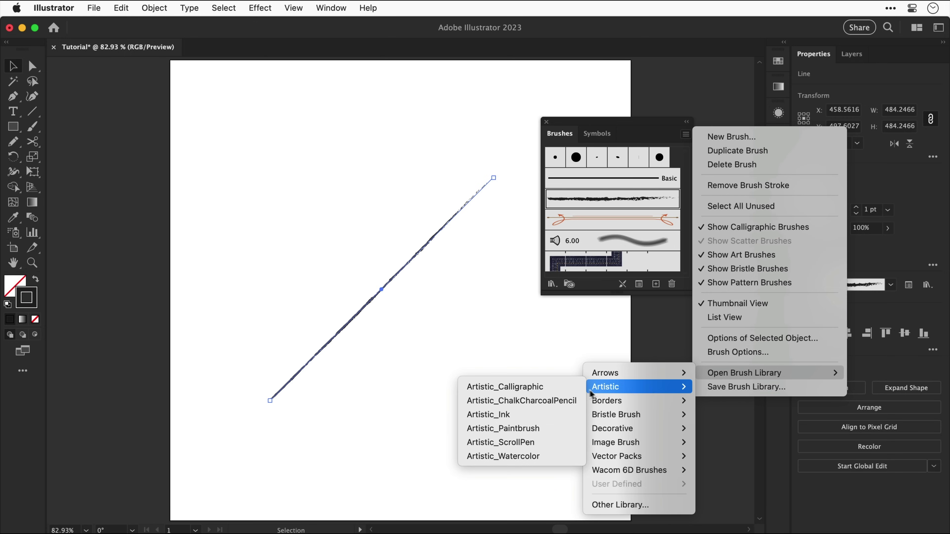
pyautogui.click(556, 430)
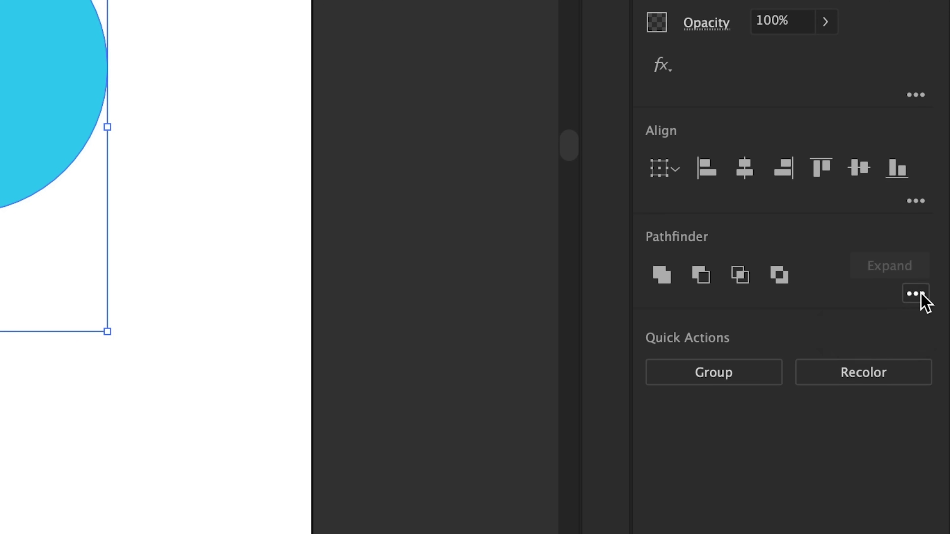
# - Divide the three overlapping circles with Pathfinder Divide
pyautogui.click(916, 294)
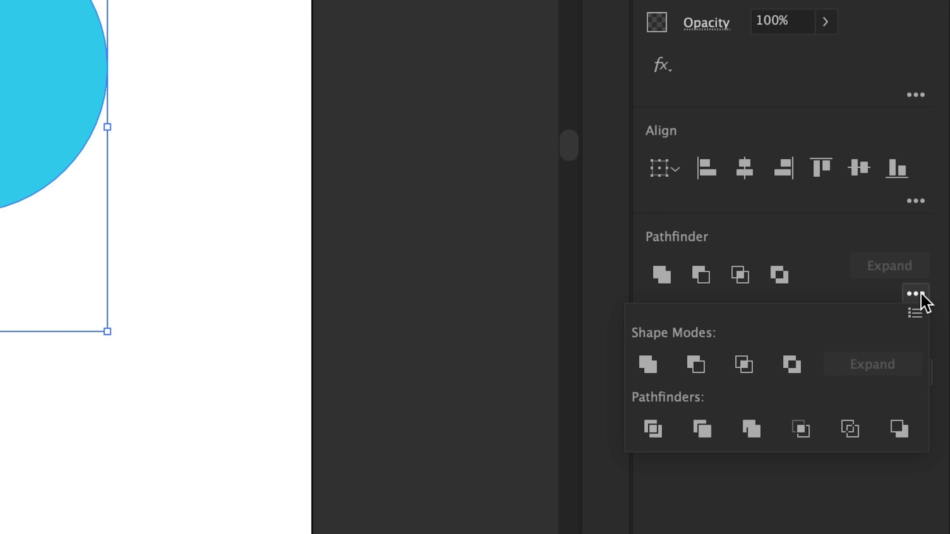
pyautogui.click(657, 434)
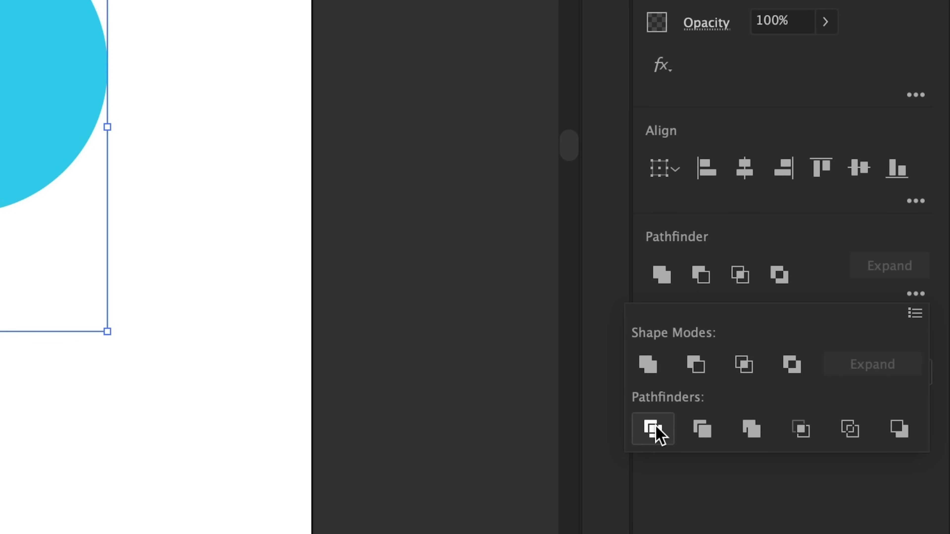
pyautogui.click(576, 333)
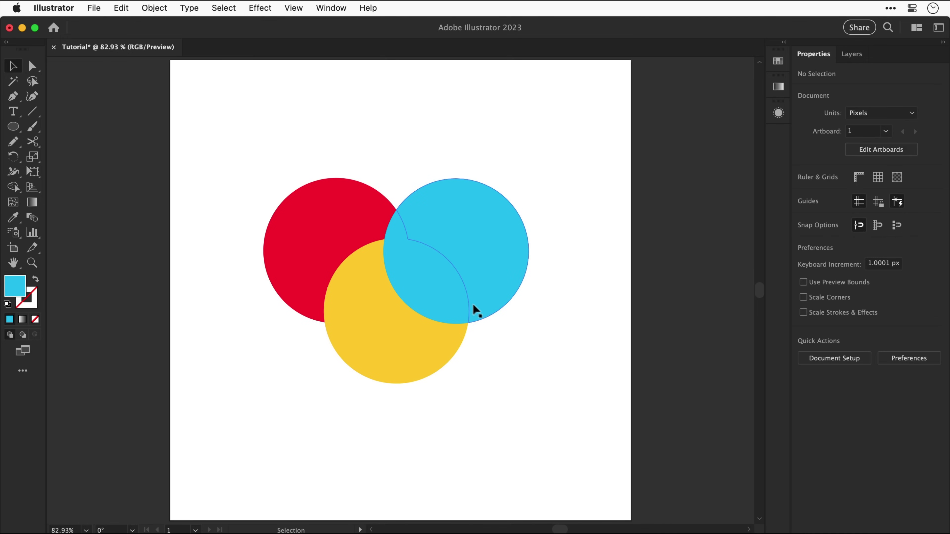
# - Ungroup the divided pieces and drag the cyan and yellow lens pieces apart
pyautogui.rightClick(442, 300)
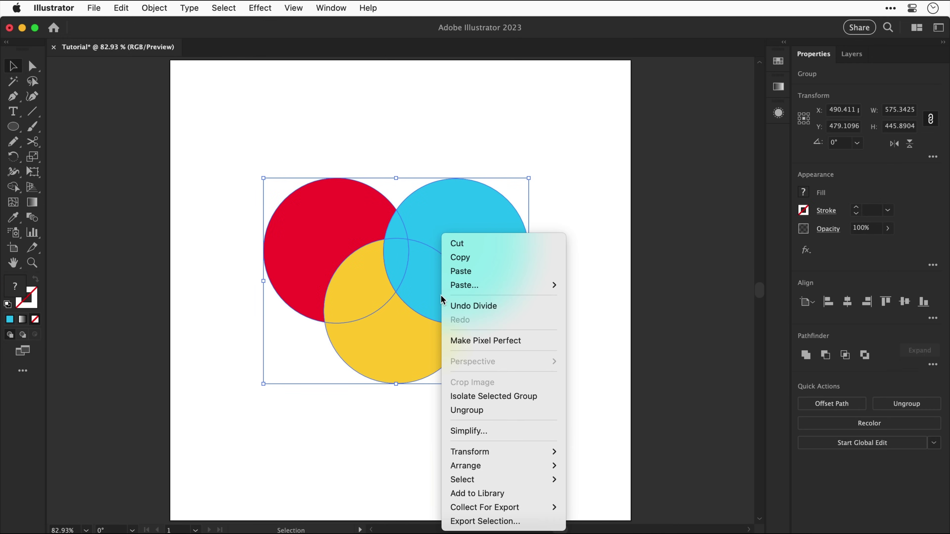
pyautogui.click(493, 411)
pyautogui.click(493, 413)
pyautogui.moveTo(461, 320); pyautogui.dragTo(564, 418)
pyautogui.moveTo(377, 283); pyautogui.dragTo(486, 123)
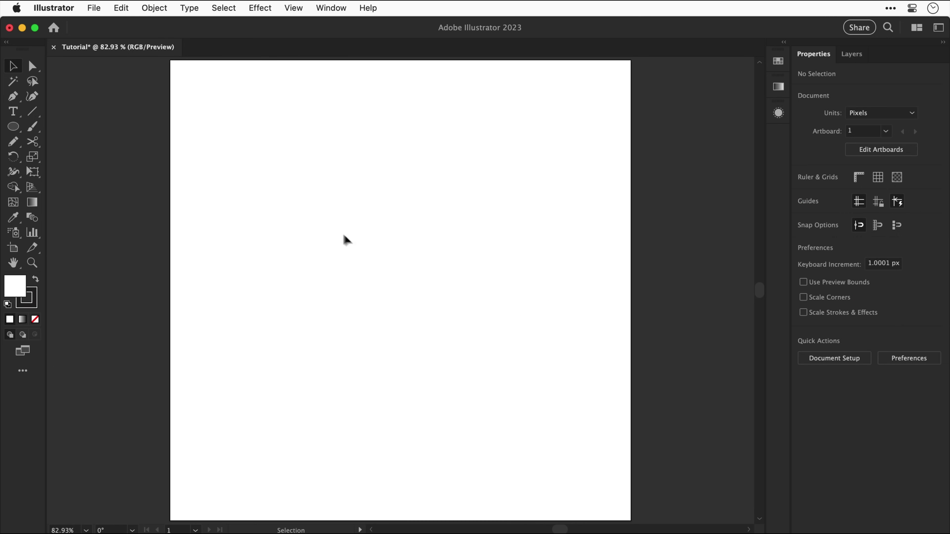
# - Set History States to 200 in the Performance preferences, then save the document
pyautogui.click(56, 7)
pyautogui.moveTo(65, 49)
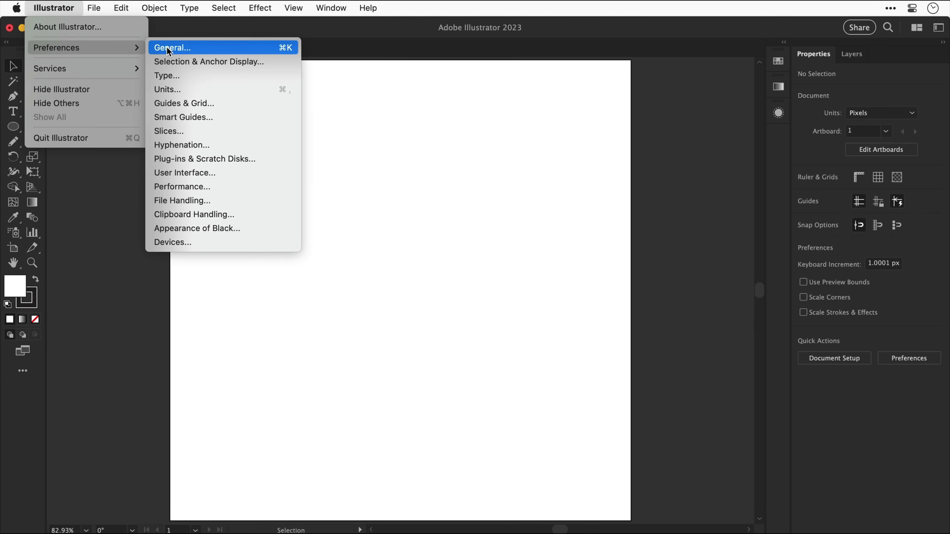
pyautogui.click(165, 186)
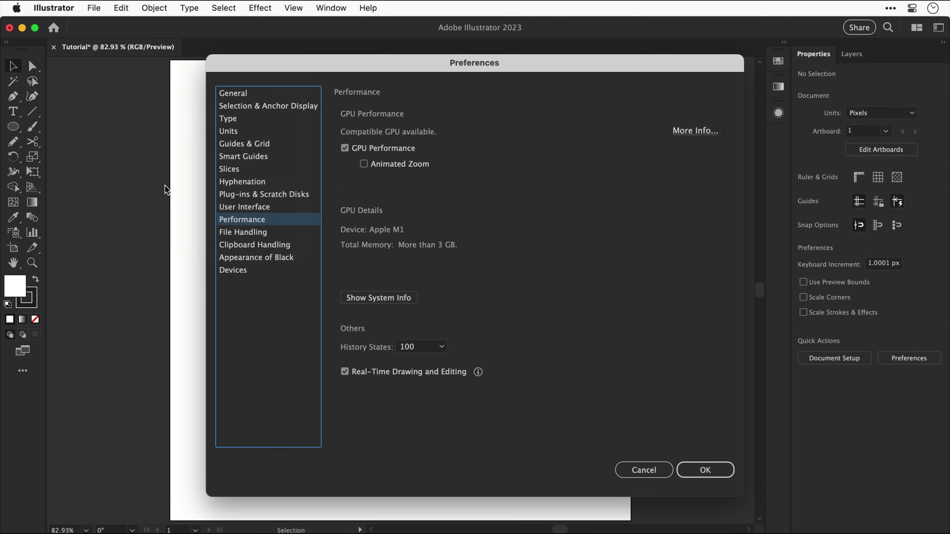
pyautogui.click(416, 347)
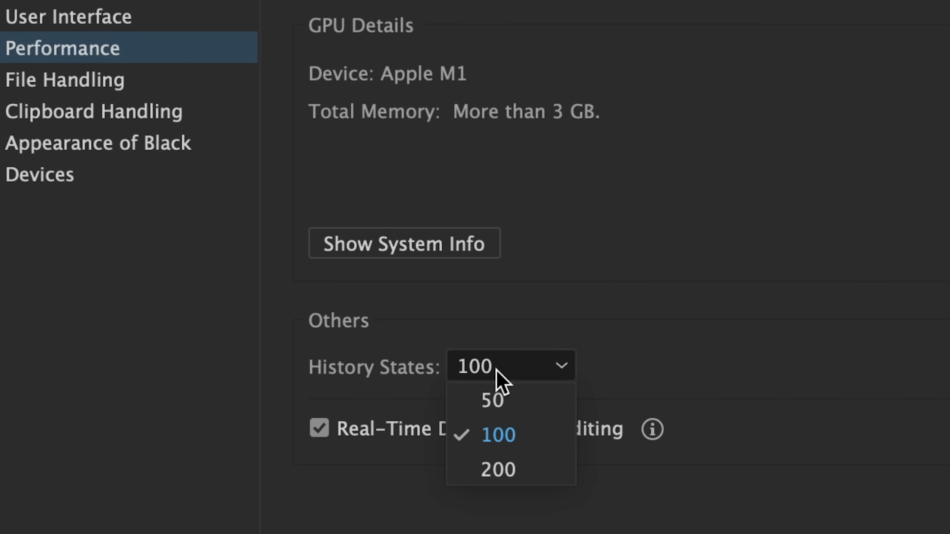
pyautogui.click(494, 471)
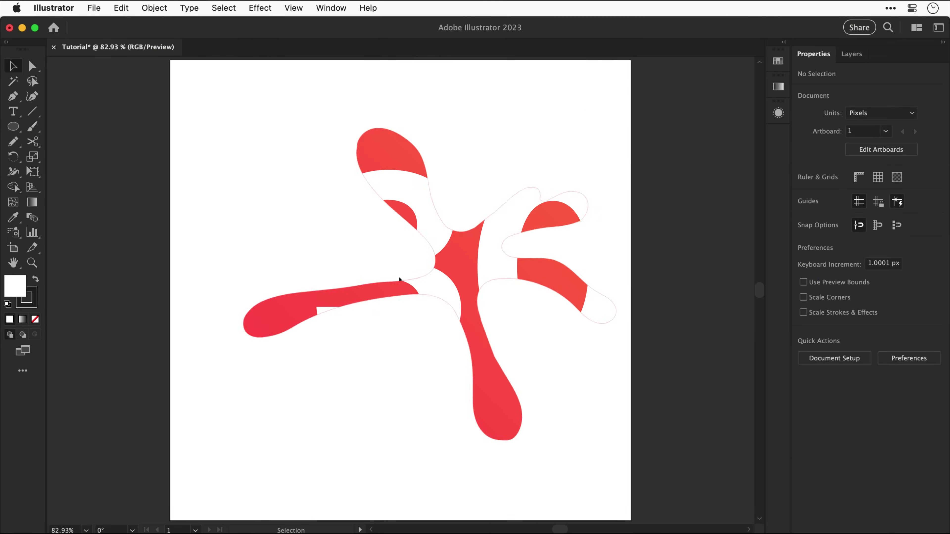
pyautogui.press('super+s')
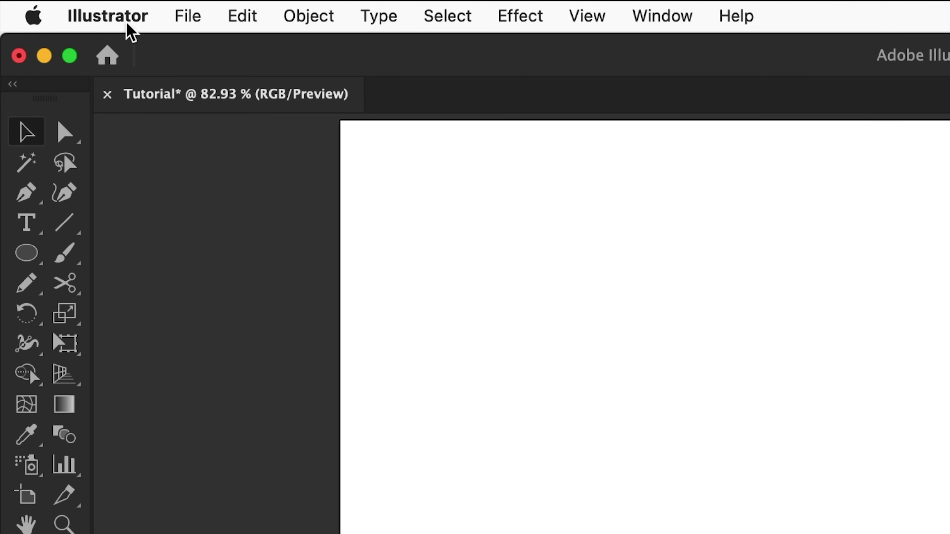
# - Show the File Handling preferences with the Default file location choices, currently Creative Cloud
pyautogui.click(59, 11)
pyautogui.moveTo(64, 50)
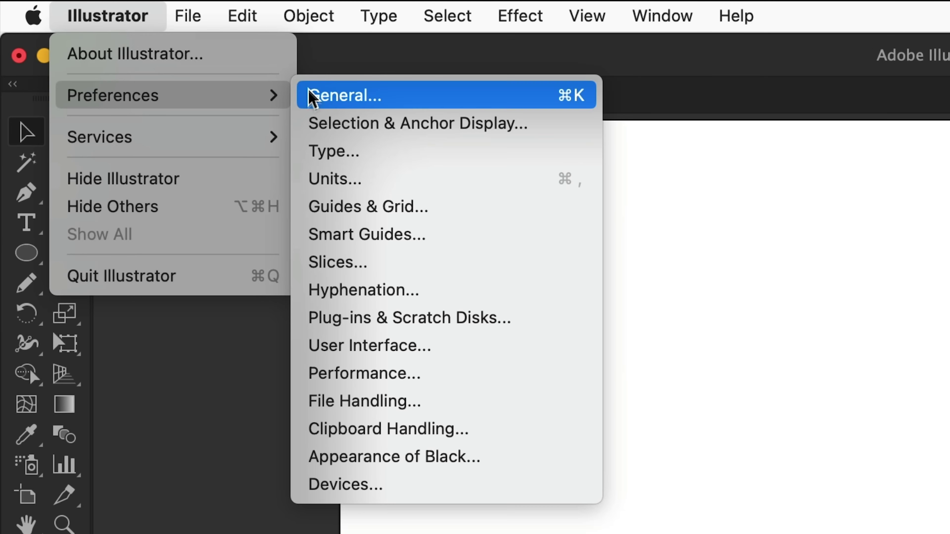
pyautogui.click(316, 400)
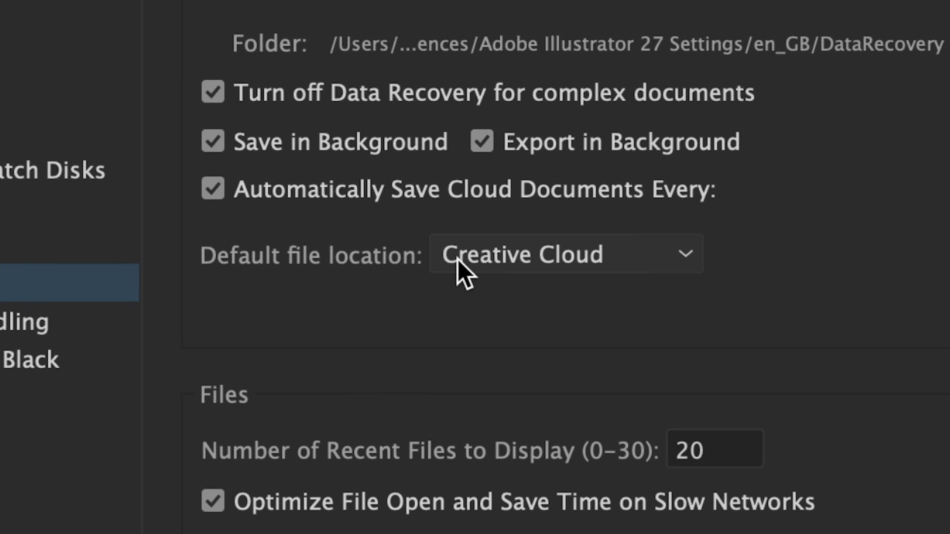
pyautogui.click(851, 449)
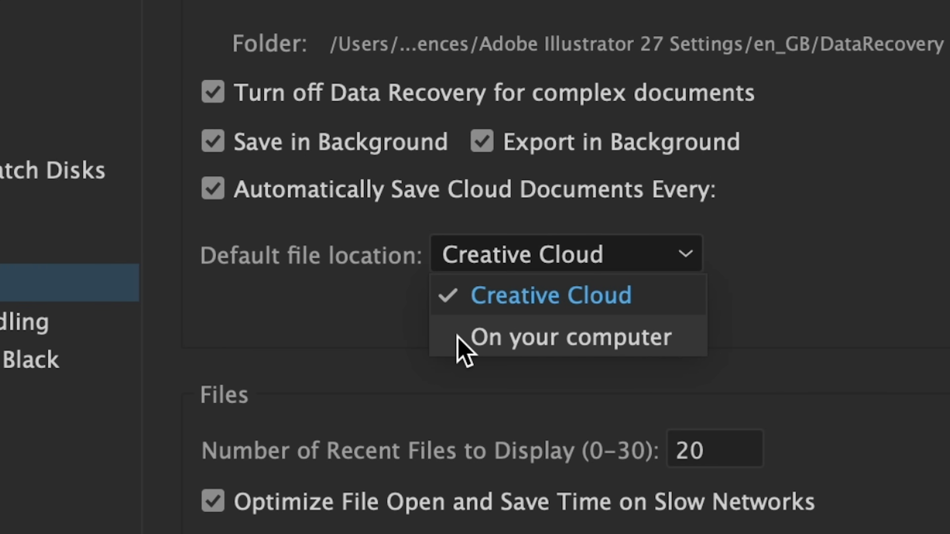